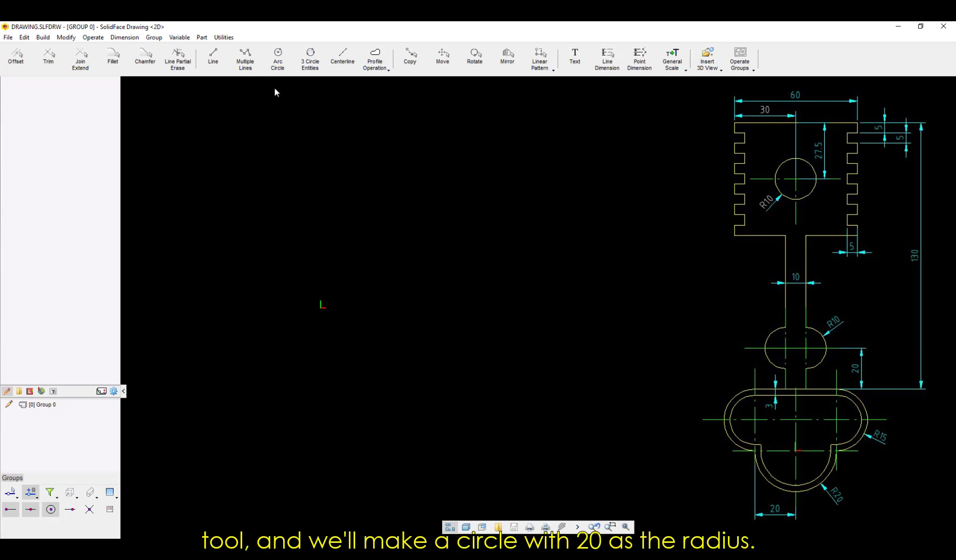
Draw a circle of radius 20 centred on the origin.
left_click(278, 57)
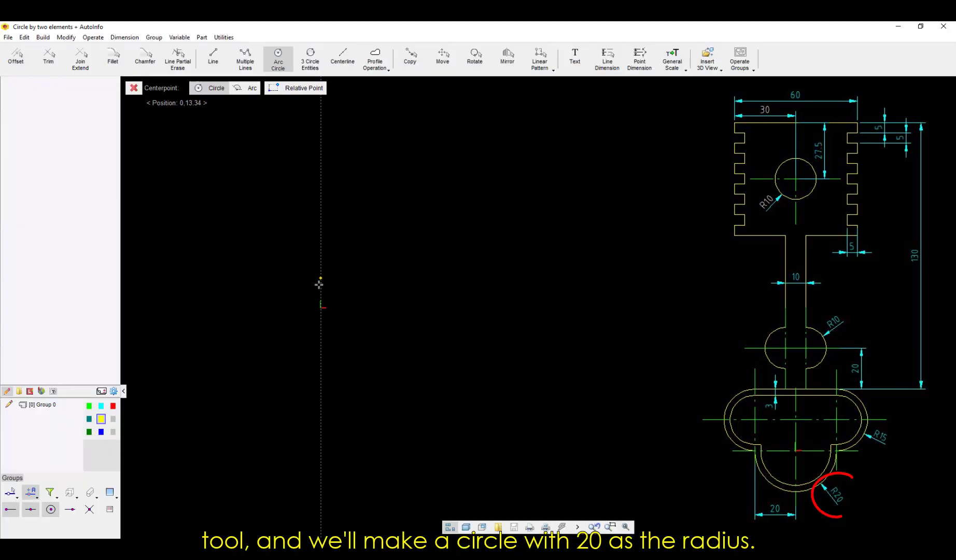
left_click(321, 306)
type("20")
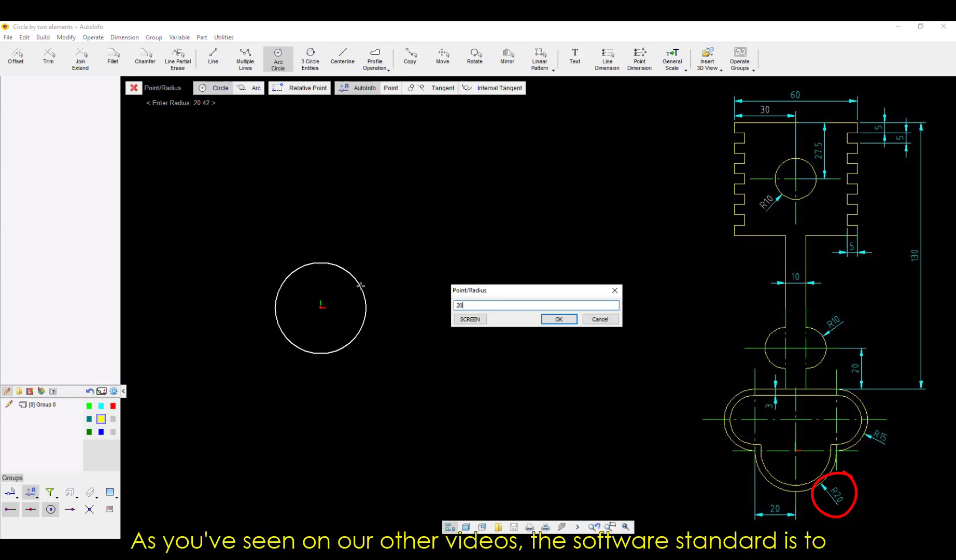
key("Return")
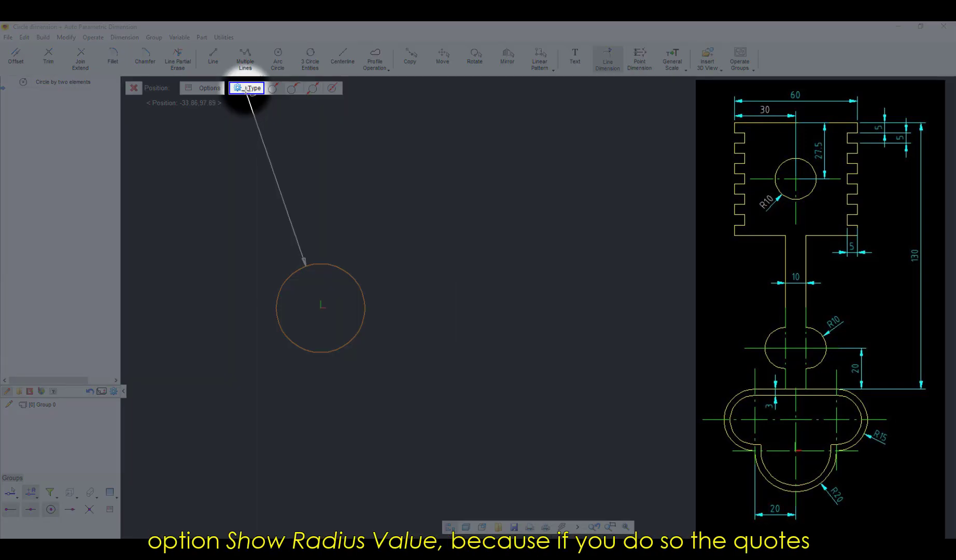
Enable the show radius value option for the circle dimension and place the radius dimension outside the circle's lower right.
left_click(244, 87)
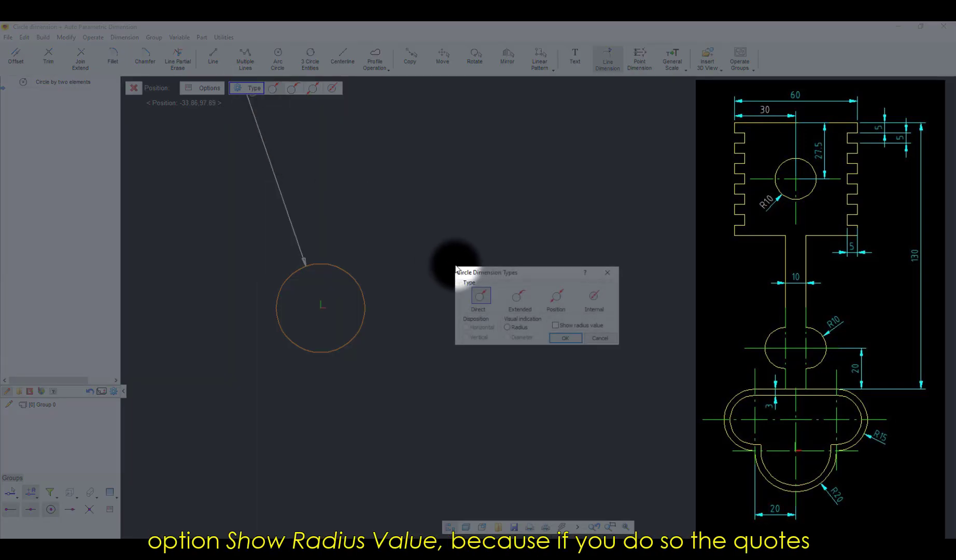
left_click(555, 325)
left_click(565, 338)
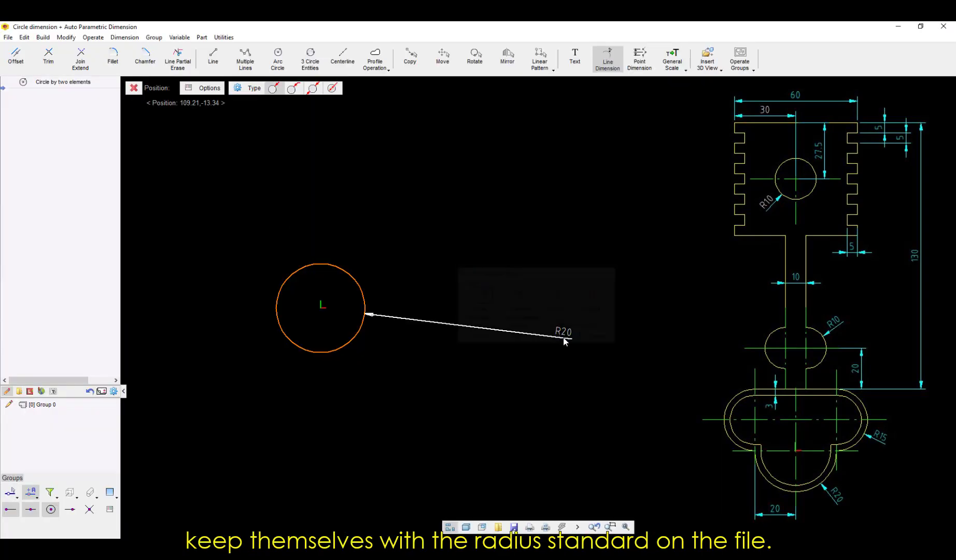
left_click(385, 352)
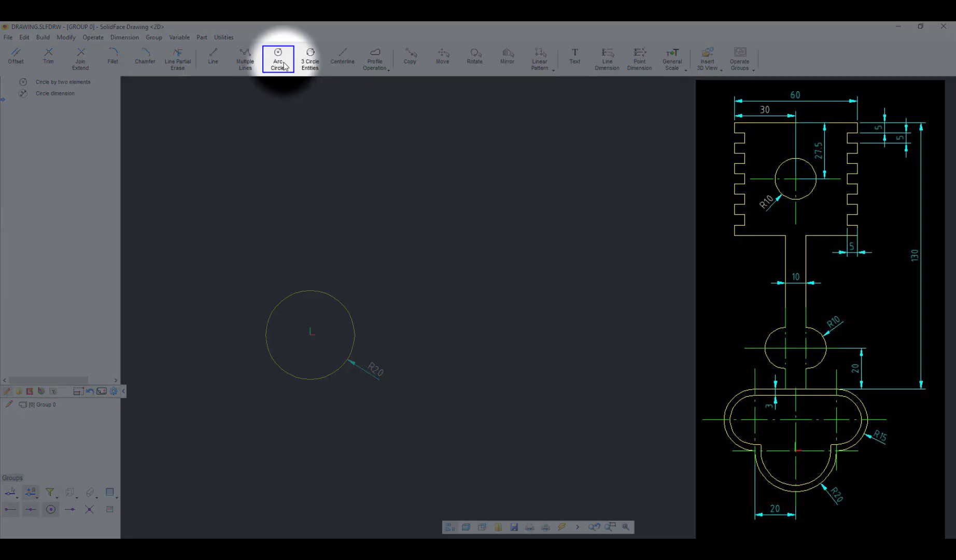
Sketch a smaller circle up and to the right of the first, its centre about 28 mm horizontally from the origin.
left_click(278, 57)
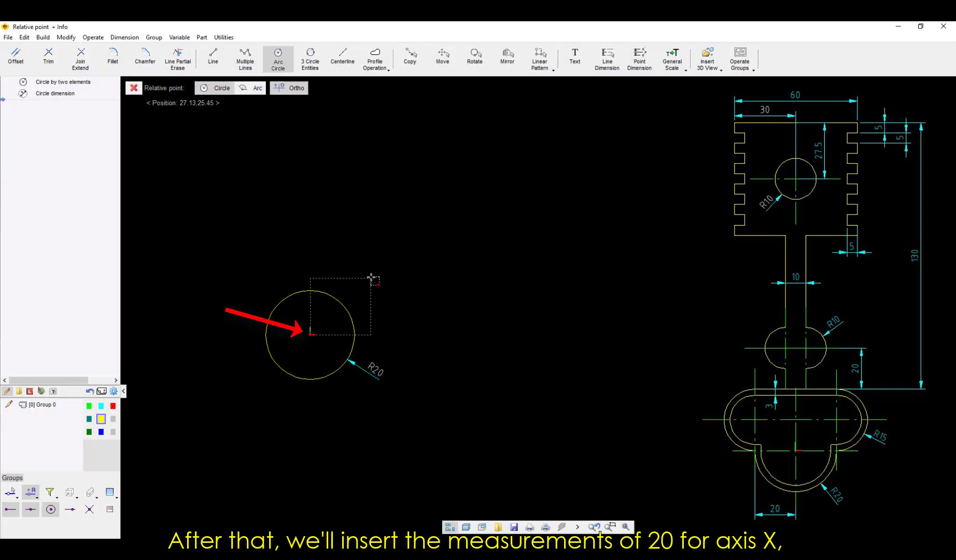
left_click(371, 277)
left_click(396, 262)
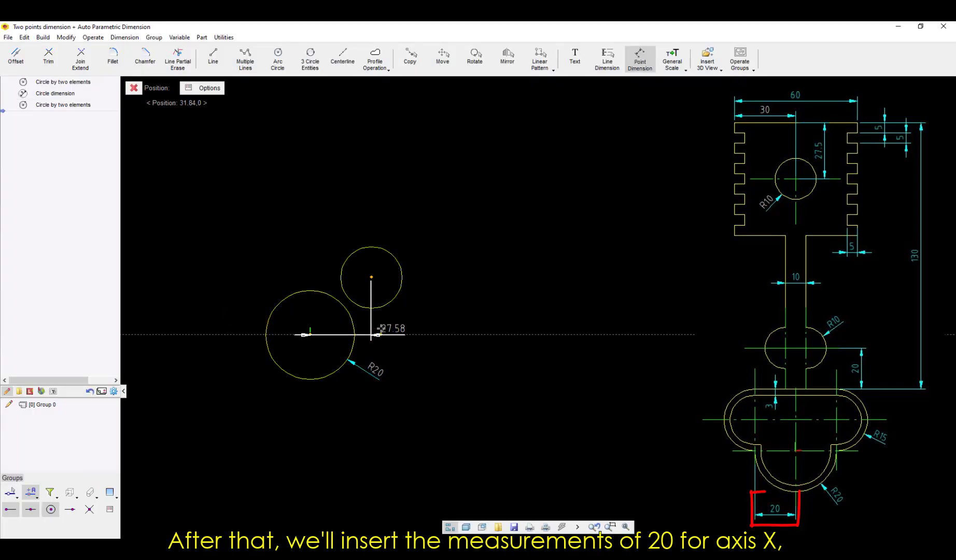
Dimension the smaller circle to 20 mm horizontally and 15 mm vertically from the origin, with a radius of 15 mm.
left_click(383, 327)
type("20")
key("Return")
left_click(417, 320)
type("15")
key("Return")
left_click(423, 266)
type("15")
key("Return")
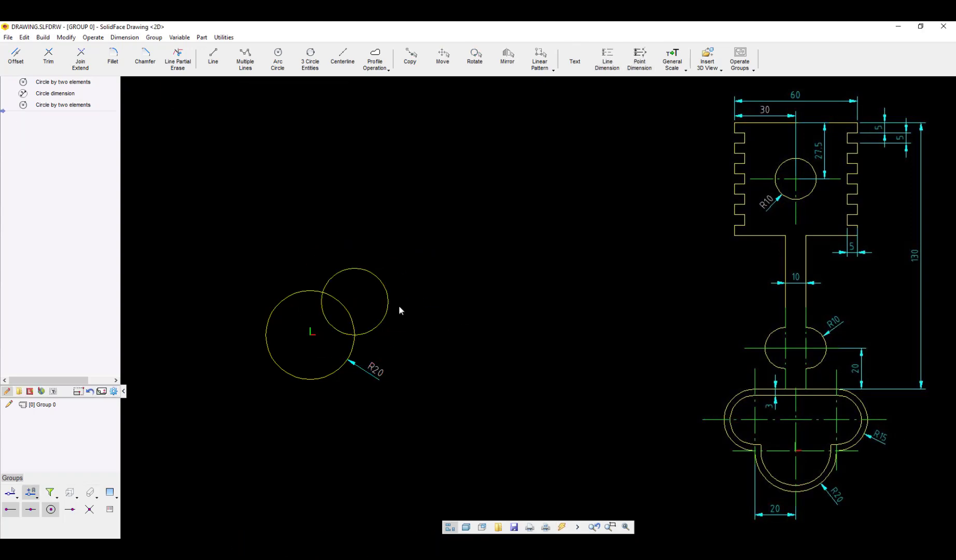
Draw the matching circle on the origin's left, dimensioned 20 mm horizontally and 15 mm vertically from it with radius 15 mm.
left_click(278, 57)
left_click(280, 299)
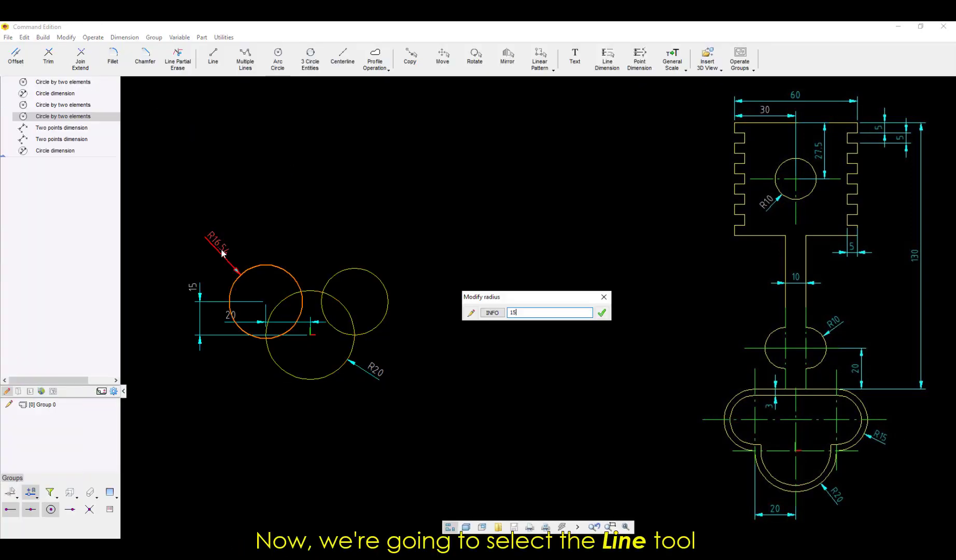
key("Return")
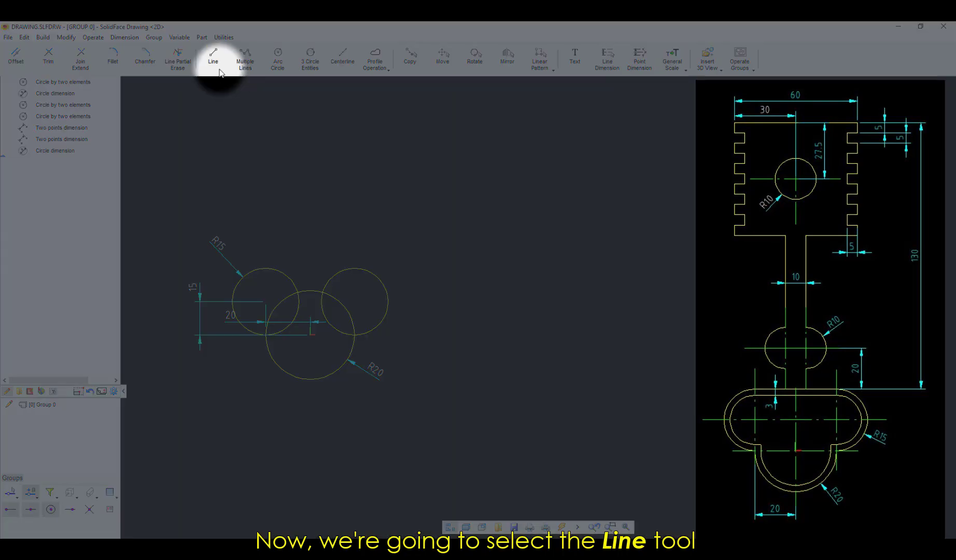
Draw a straight line joining the top quadrant points of the two 15 mm radius circles.
left_click(213, 57)
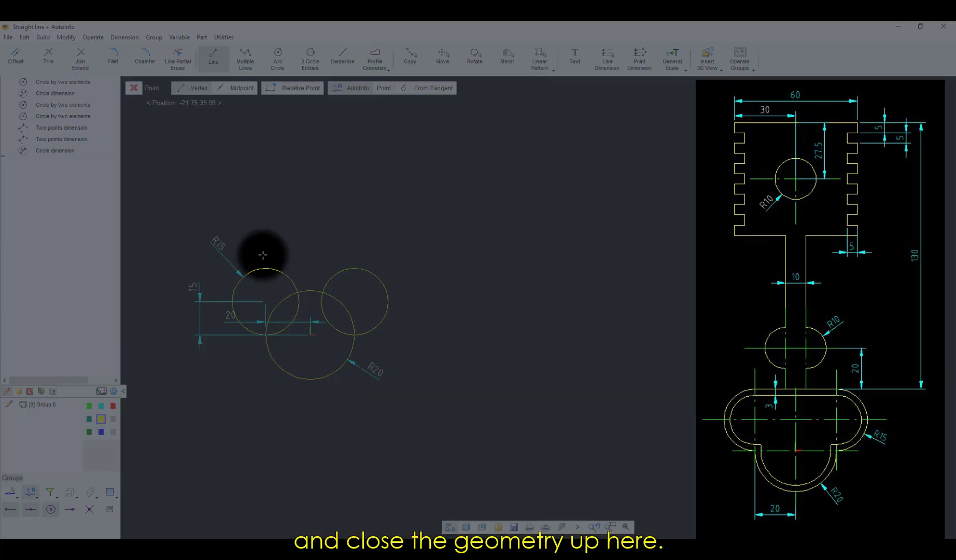
right_click(262, 252)
left_click(298, 344)
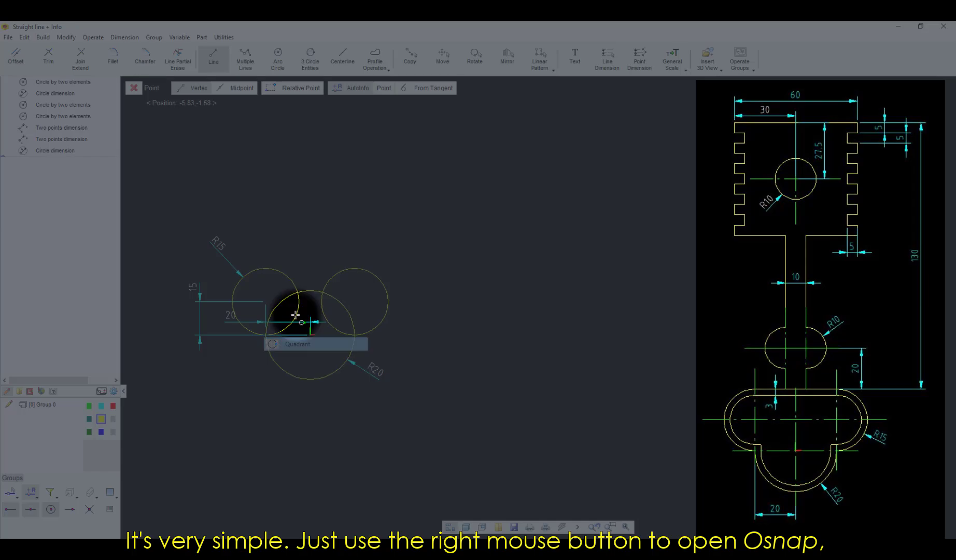
left_click(282, 273)
right_click(310, 265)
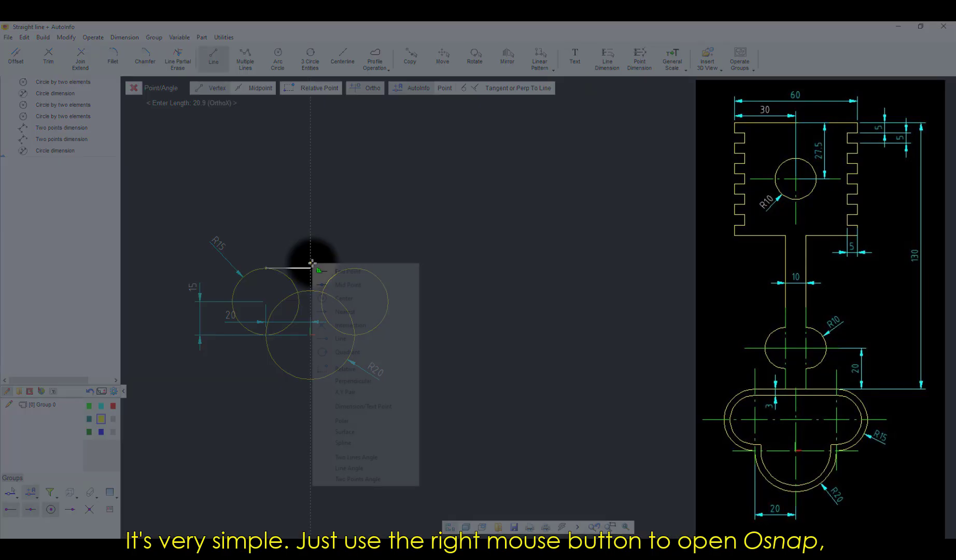
left_click(337, 353)
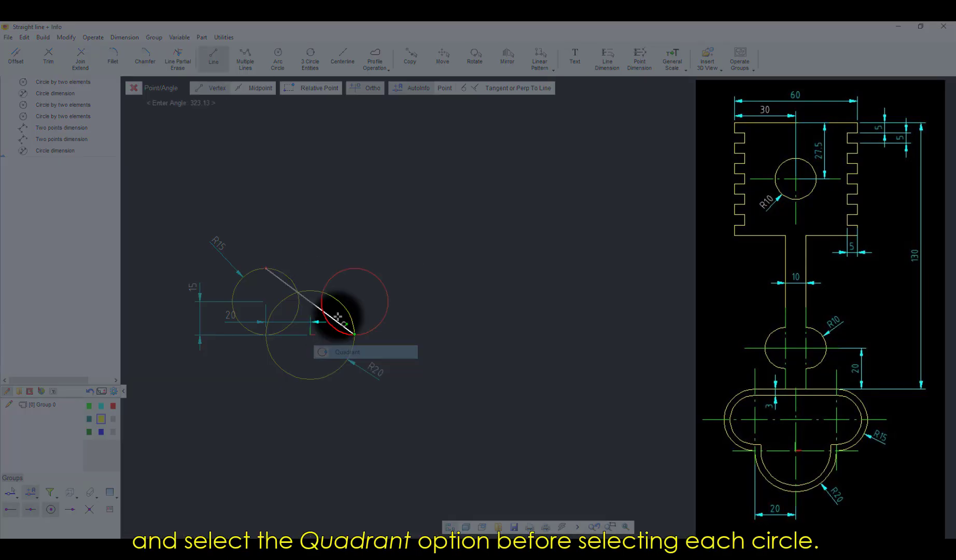
left_click(342, 273)
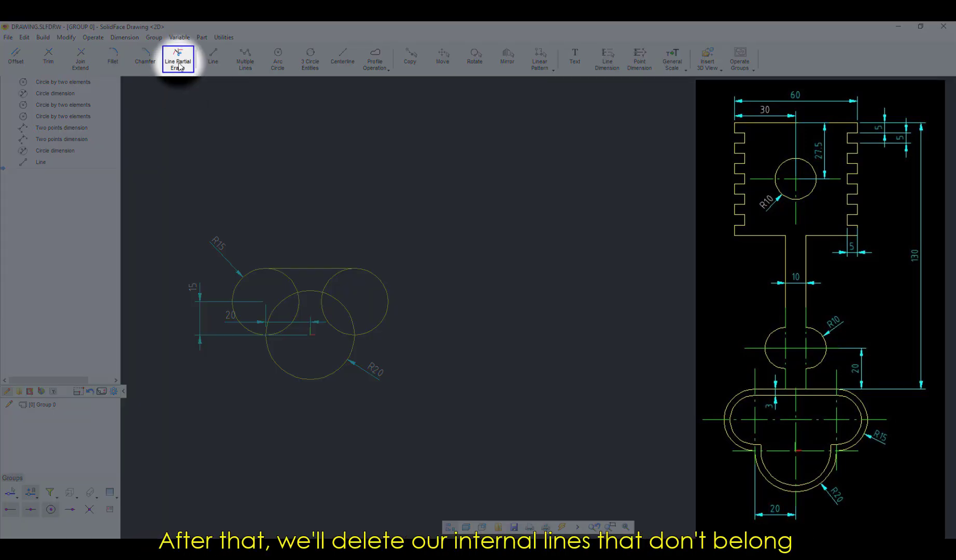
Erase the inner circle arcs with Line Partial Erase to leave one closed outline, and delete all its dimensions.
left_click(178, 64)
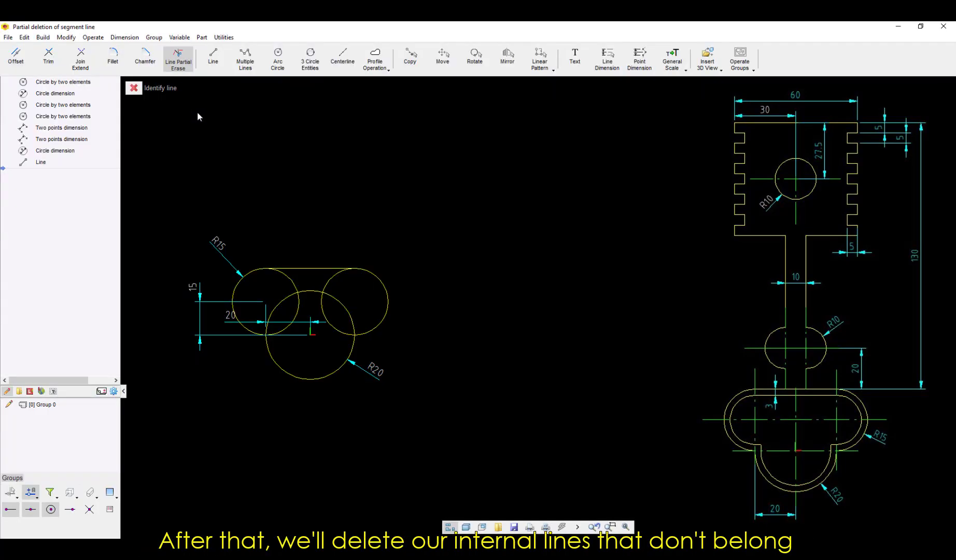
left_click(288, 281)
left_click(322, 300)
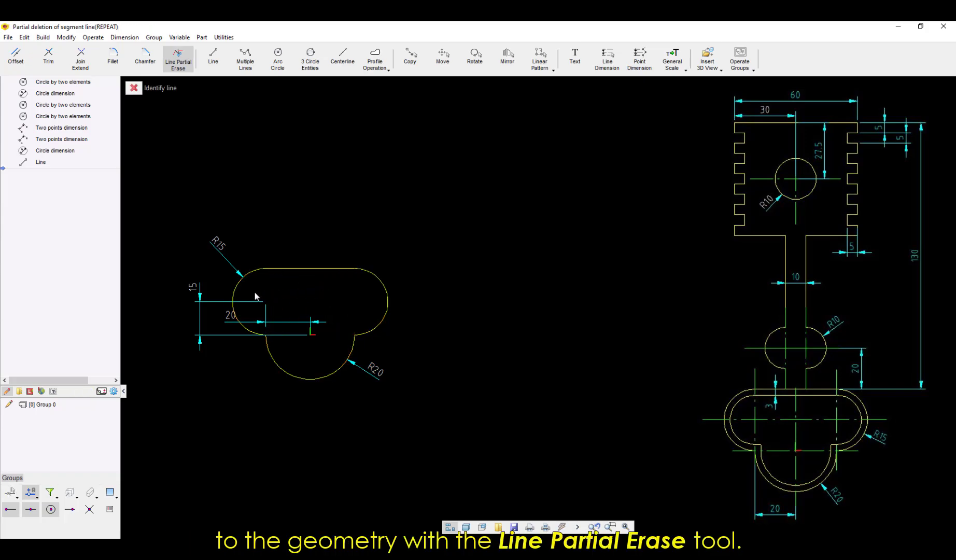
key("Escape")
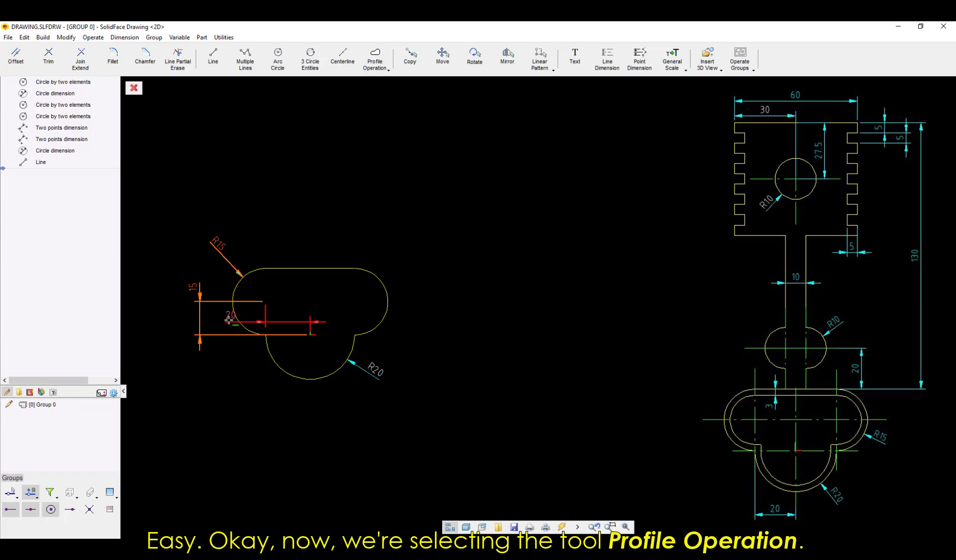
key("Delete")
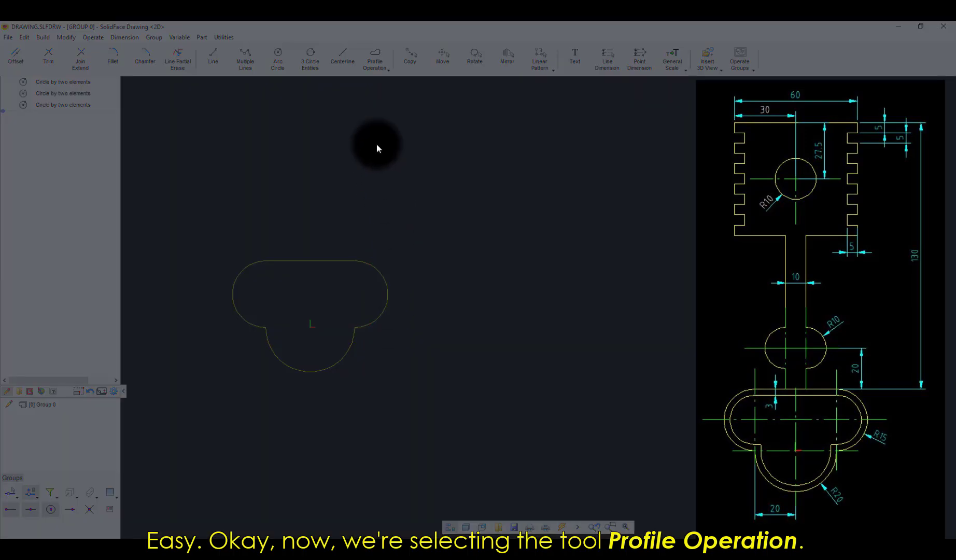
Offset the closed outline 3 mm inward with Profile Operation and dimension the gap between the two top lines.
left_click(369, 72)
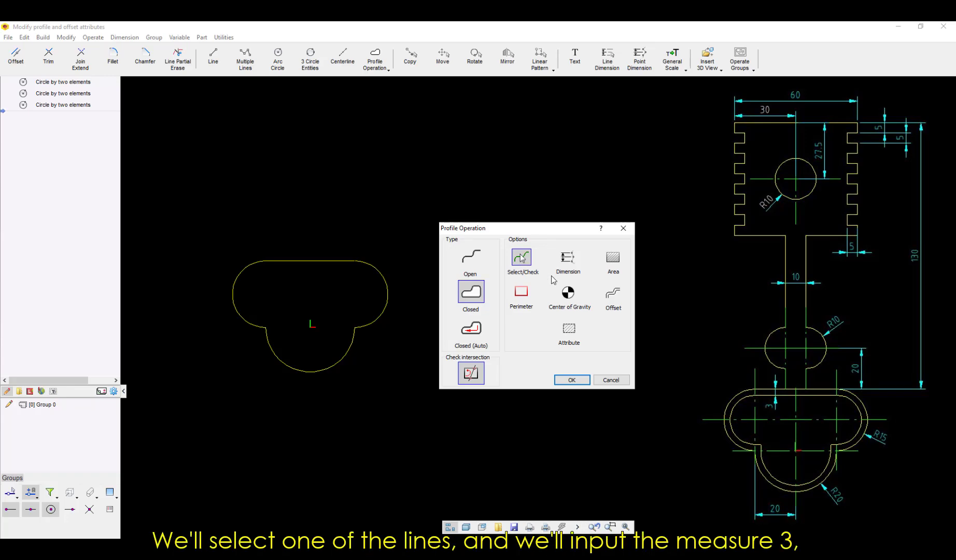
left_click(612, 298)
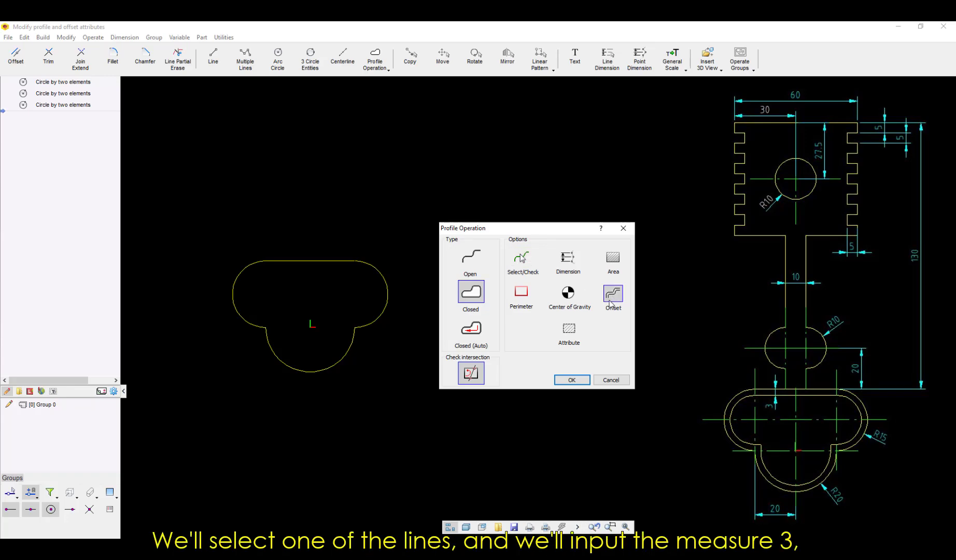
left_click(571, 380)
left_click(324, 265)
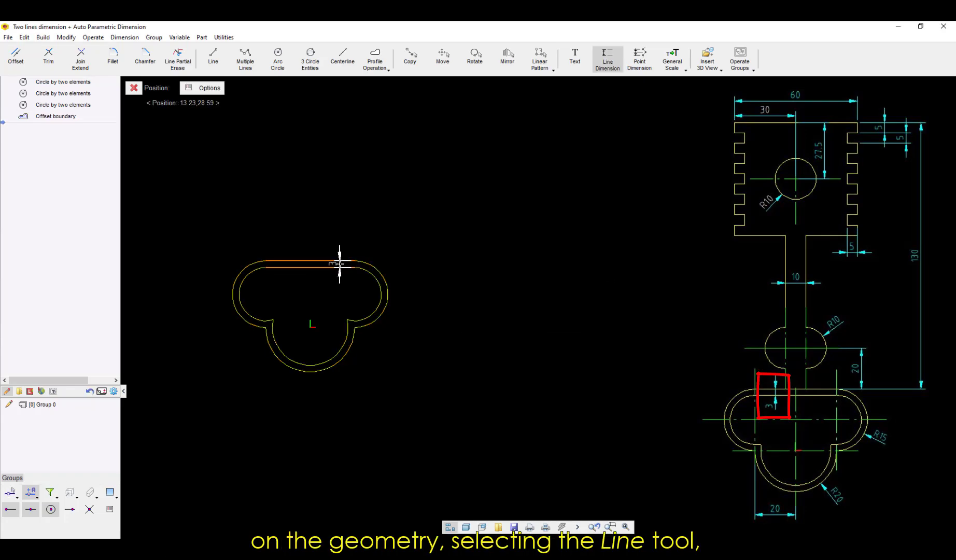
left_click(339, 264)
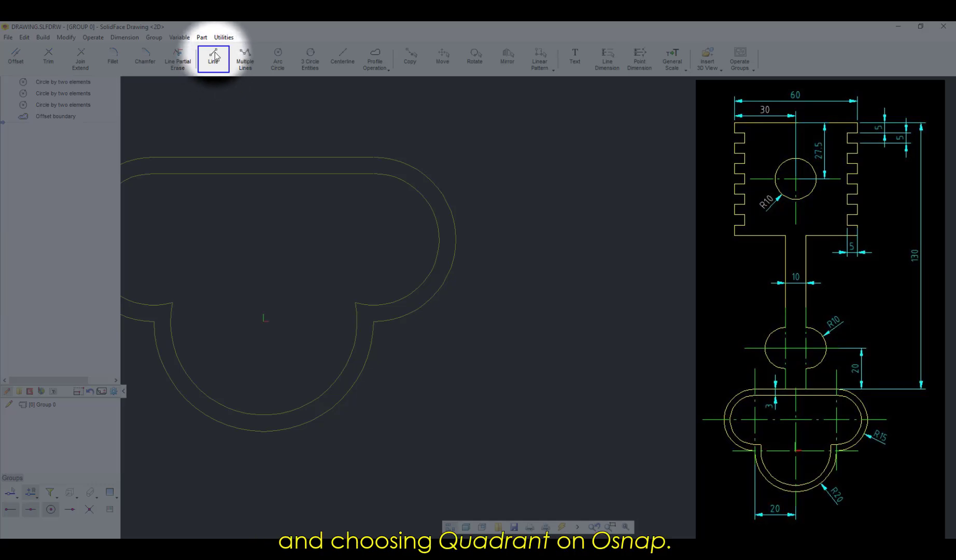
Draw a short horizontal line inward from the bottom quadrant of the right inner arc.
left_click(214, 56)
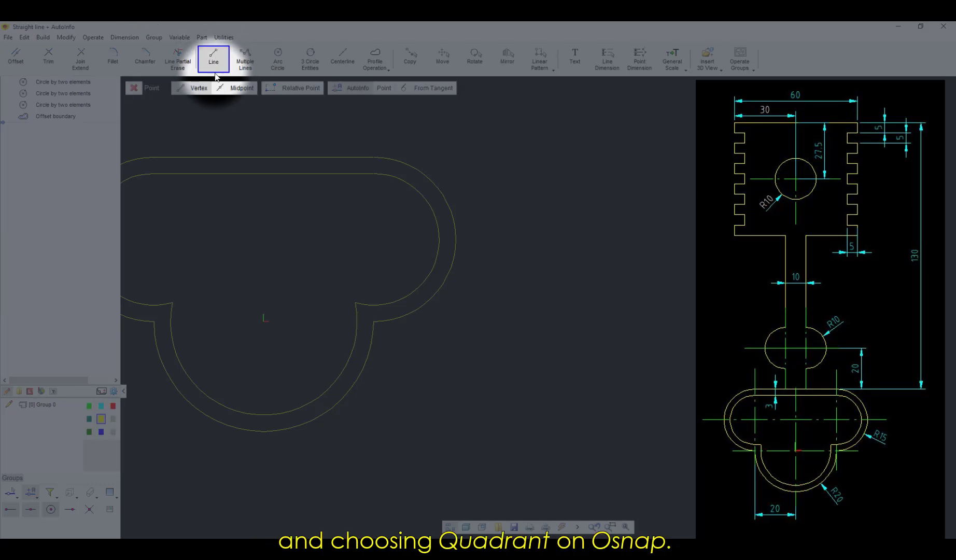
right_click(341, 219)
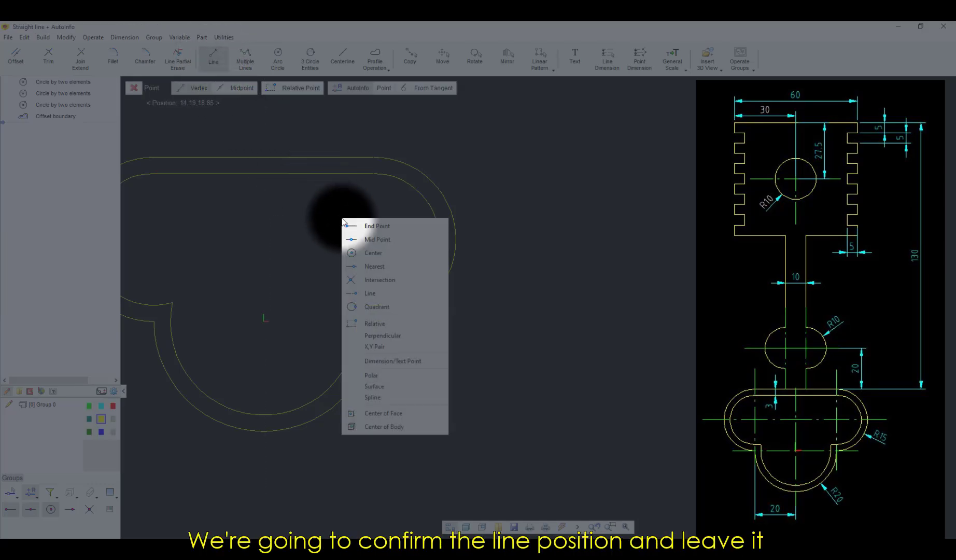
left_click(374, 307)
left_click(375, 306)
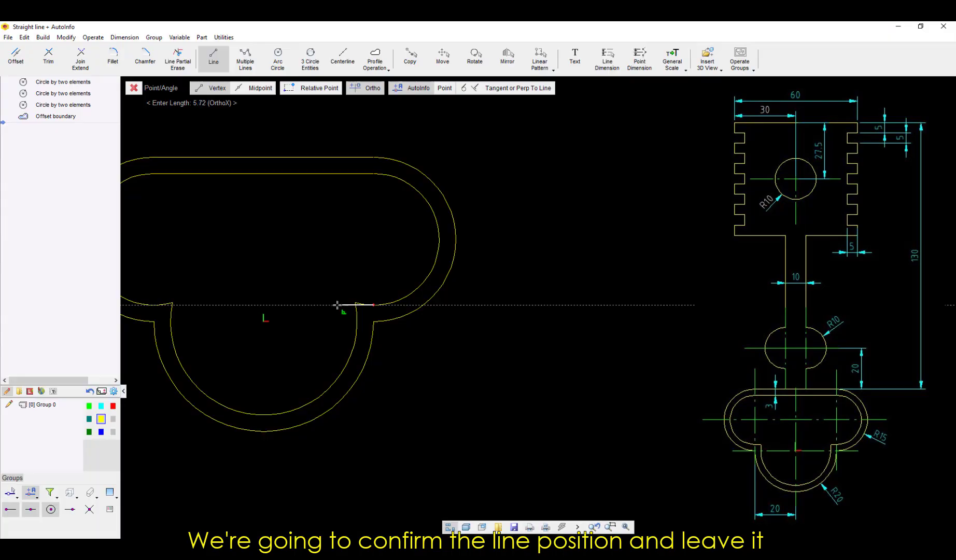
left_click(330, 305)
key("Return")
Draw a short vertical line upward from the right quadrant of the lower inner arc.
left_click(218, 61)
right_click(316, 254)
left_click(332, 358)
left_click(356, 312)
left_click(357, 277)
Draw a short vertical line upward from the left quadrant of the lower inner arc.
left_click(213, 62)
right_click(185, 261)
left_click(218, 349)
left_click(171, 318)
left_click(173, 272)
Draw a short horizontal line inward from the bottom quadrant of the left inner arc.
left_click(213, 61)
right_click(171, 220)
left_click(195, 309)
left_click(155, 306)
left_click(195, 306)
Erase the excess line ends and leftover arc tips at both inner corners with Line Partial Erase, leaving square corners.
middle_click_drag(228, 266, 240, 264)
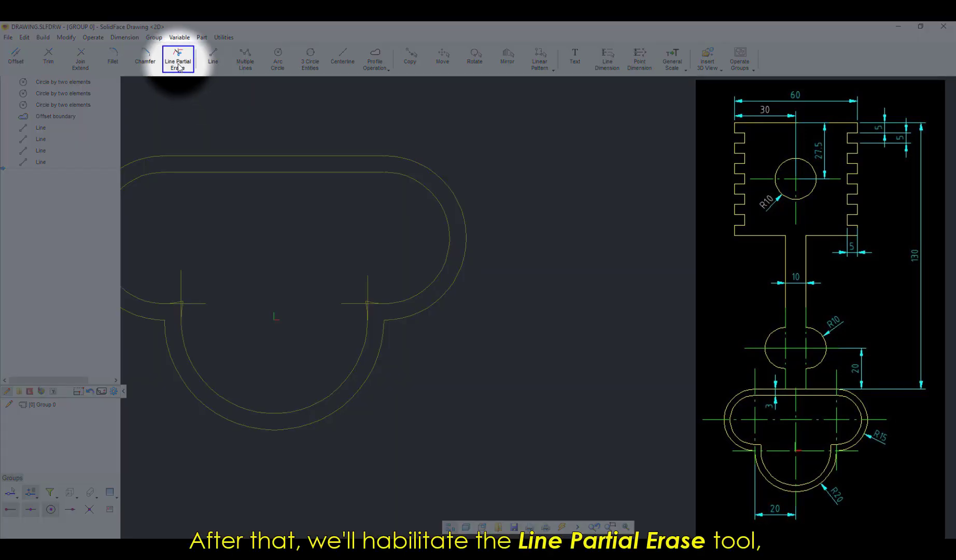
left_click(178, 59)
left_click(184, 280)
scroll(195, 304, "up", 4)
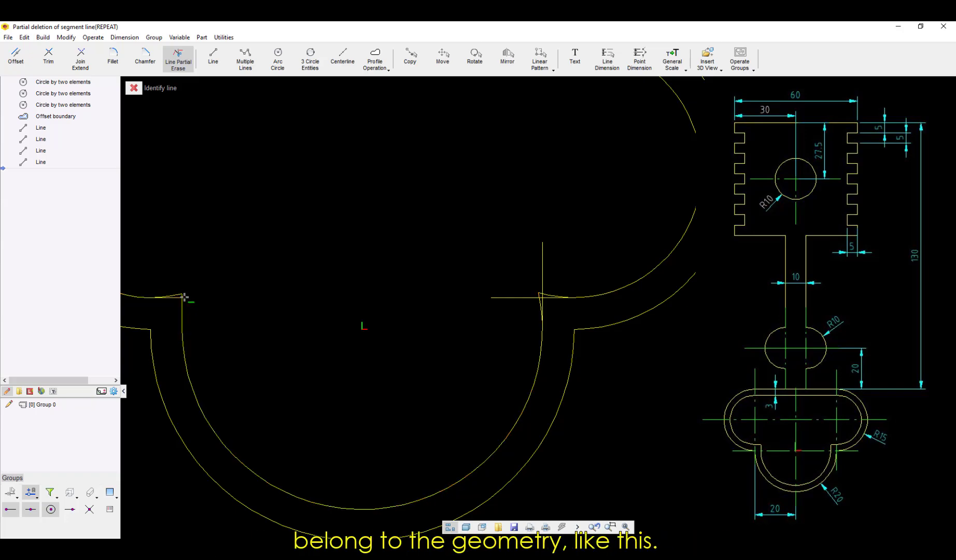
left_click(543, 270)
left_click(518, 298)
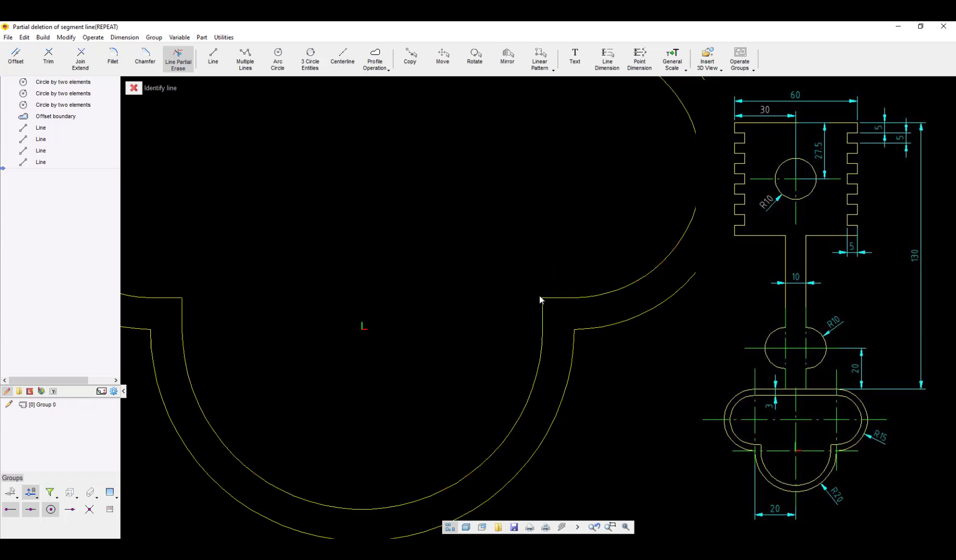
key("Escape")
Start a Multiple Lines chain at the midpoint of the base's top edge, going 130 straight up and 30 to the right.
scroll(468, 274, "up", 1)
scroll(470, 275, "down", 8)
middle_click_drag(403, 205, 354, 312)
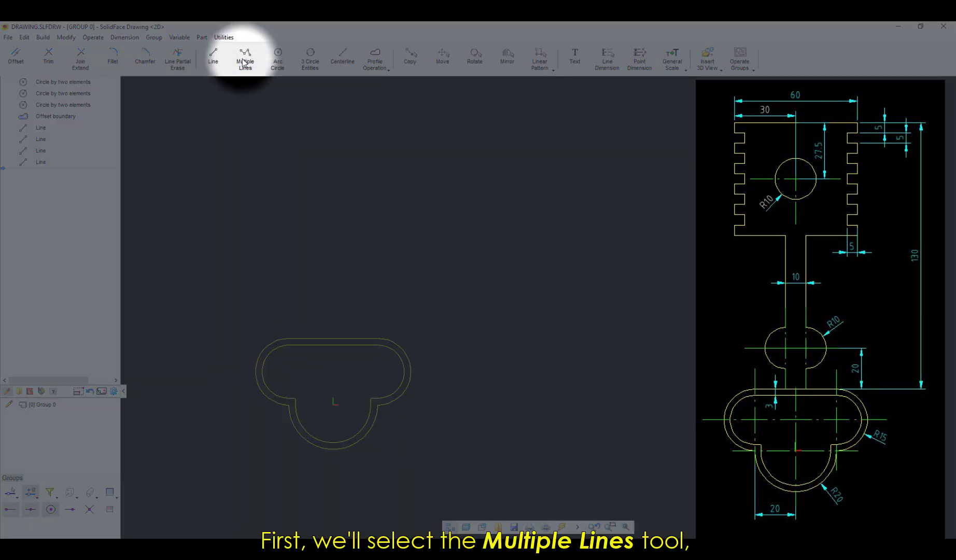
left_click(245, 58)
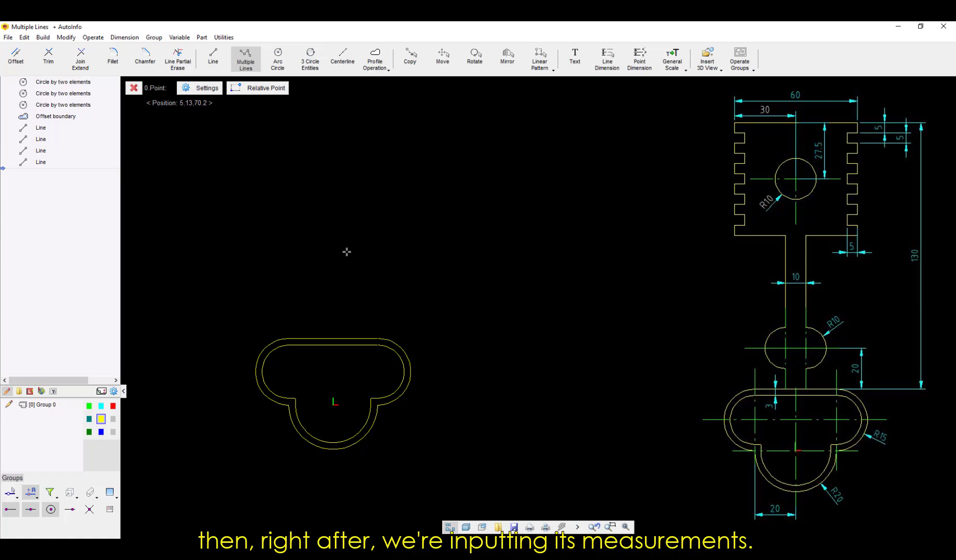
left_click(337, 333)
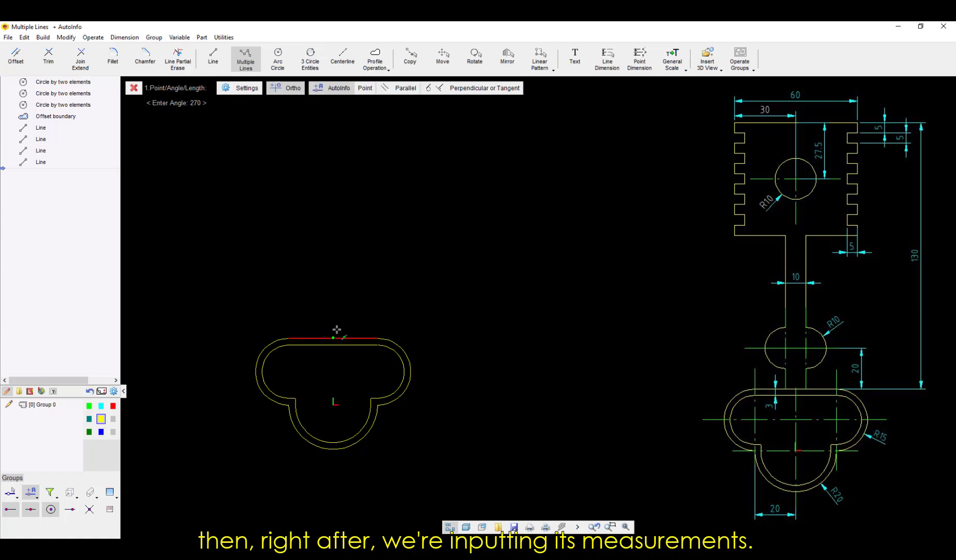
type("130")
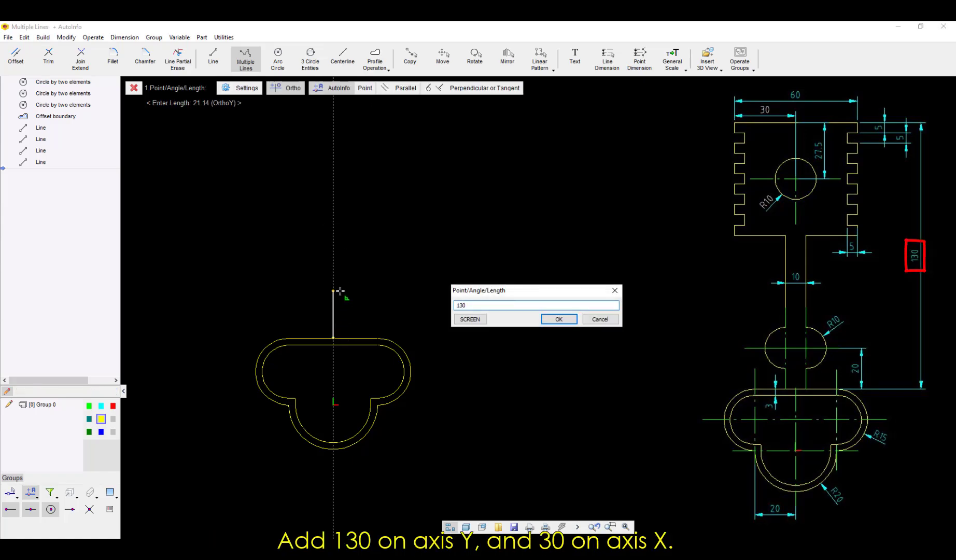
key("Return")
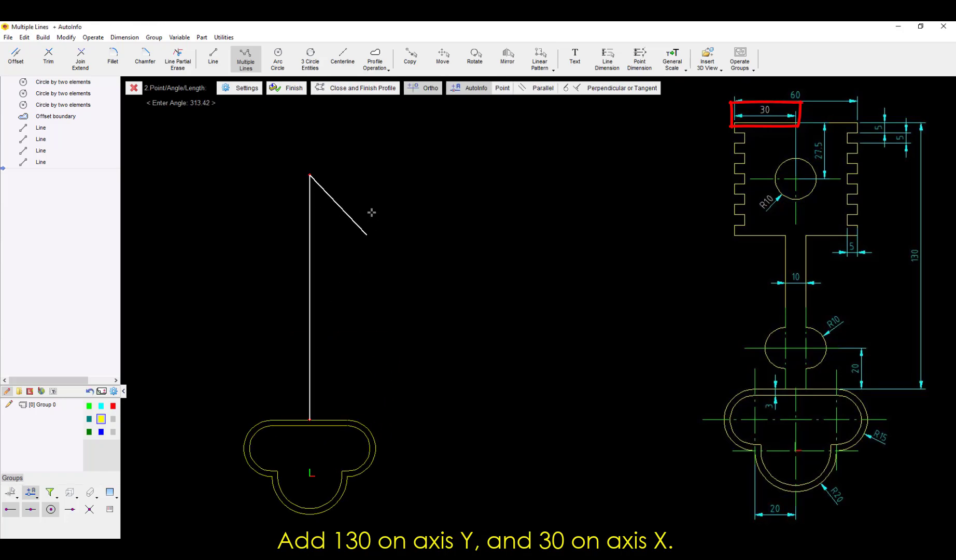
type("30")
key("Return")
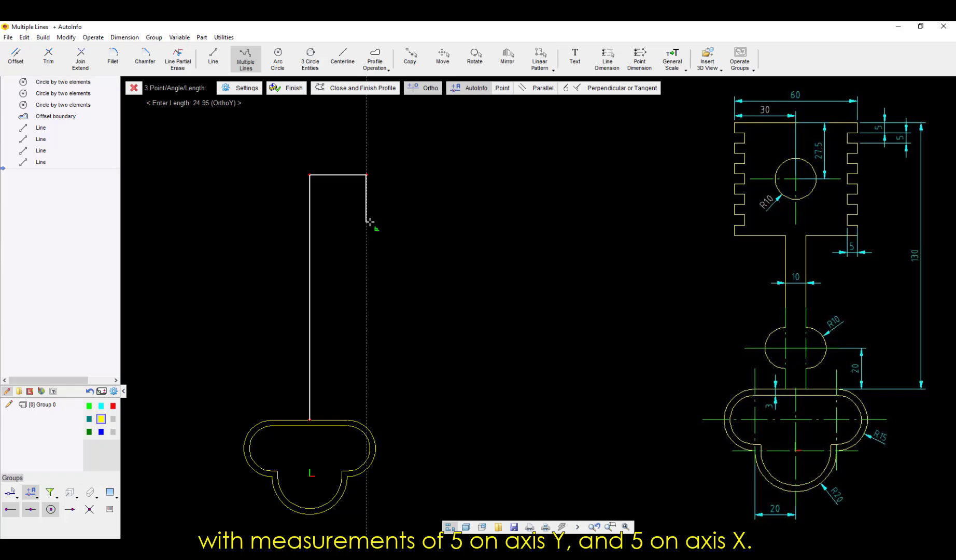
Continue the chain with the first tooth notch, using 5-long segments down, inward, down and back outward, and finish the profile.
type("5")
key("Return")
type("5")
key("Return")
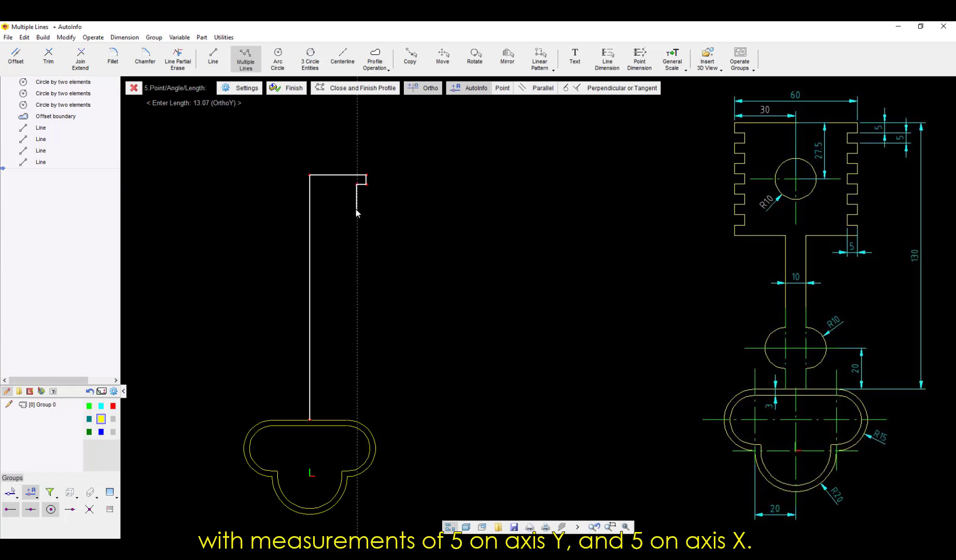
type("5")
key("Return")
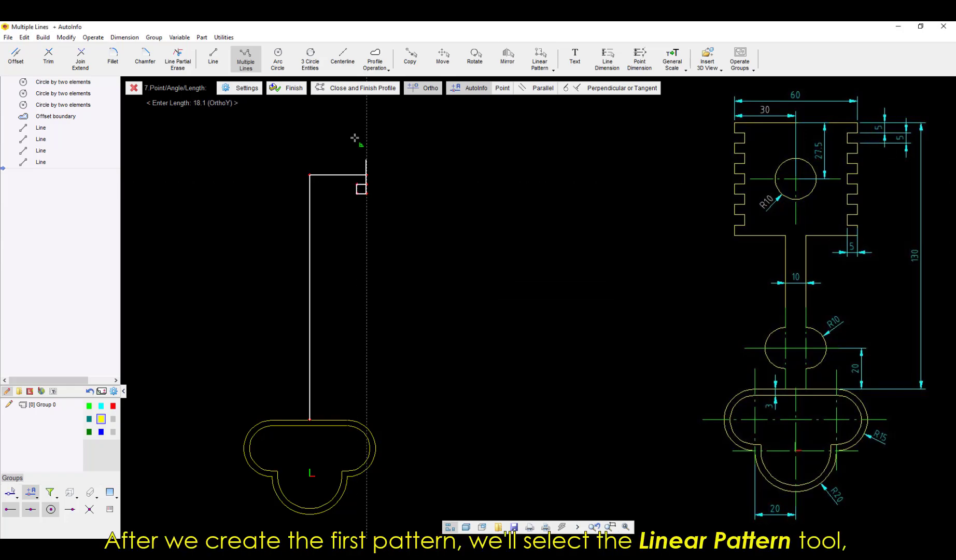
left_click(295, 89)
Repeat the tooth notch down the head's right edge with a linear pattern at a Y distance of -10, making five notches.
scroll(355, 167, "up", 2)
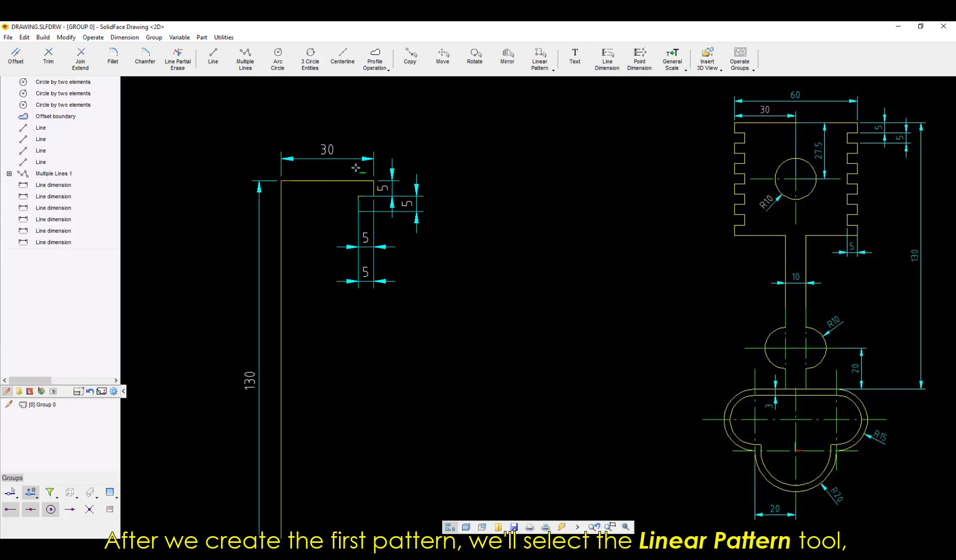
left_click(358, 169)
left_click(384, 231)
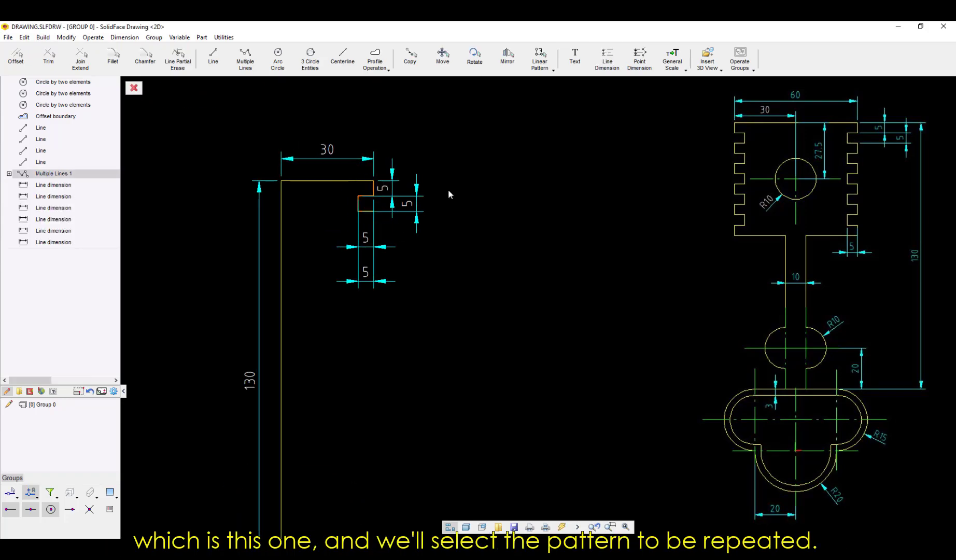
left_click(540, 58)
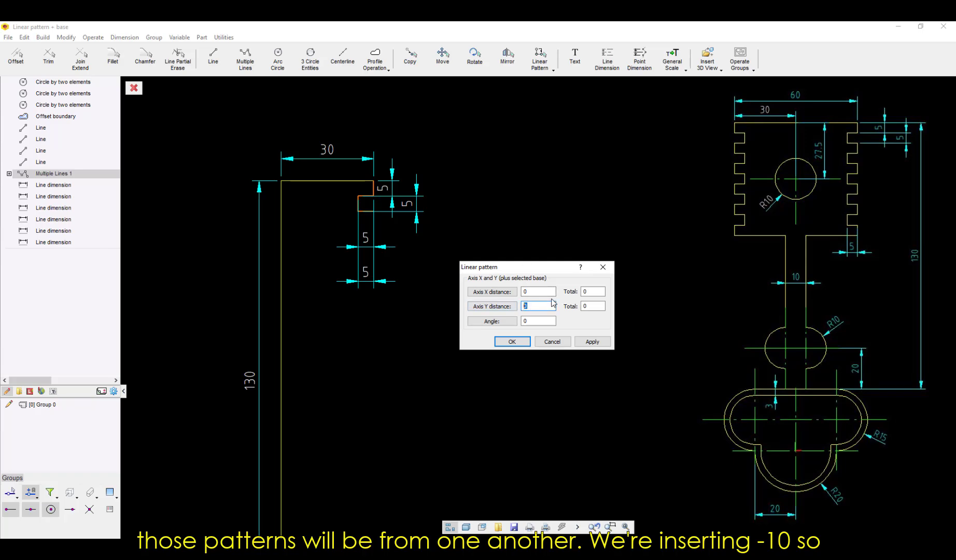
type("-1")
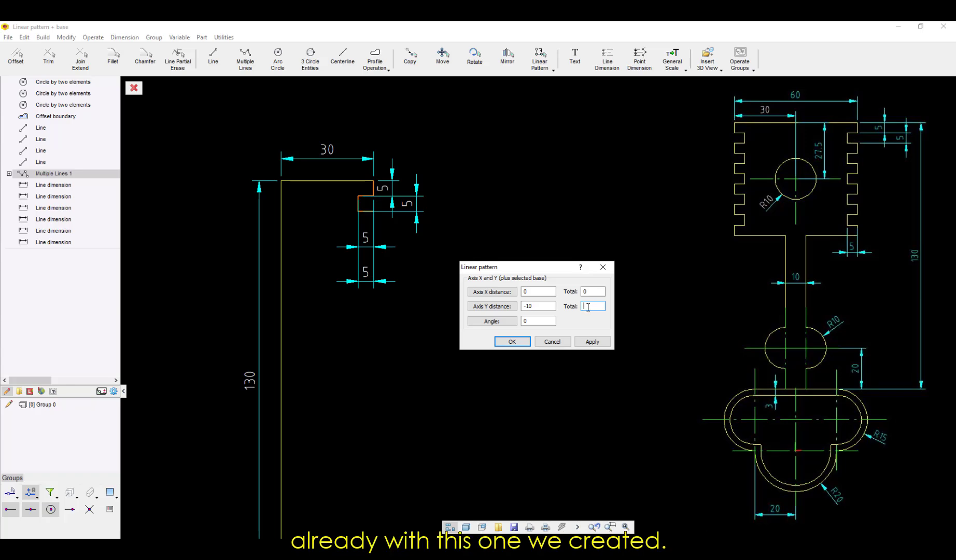
left_click(591, 340)
left_click(528, 344)
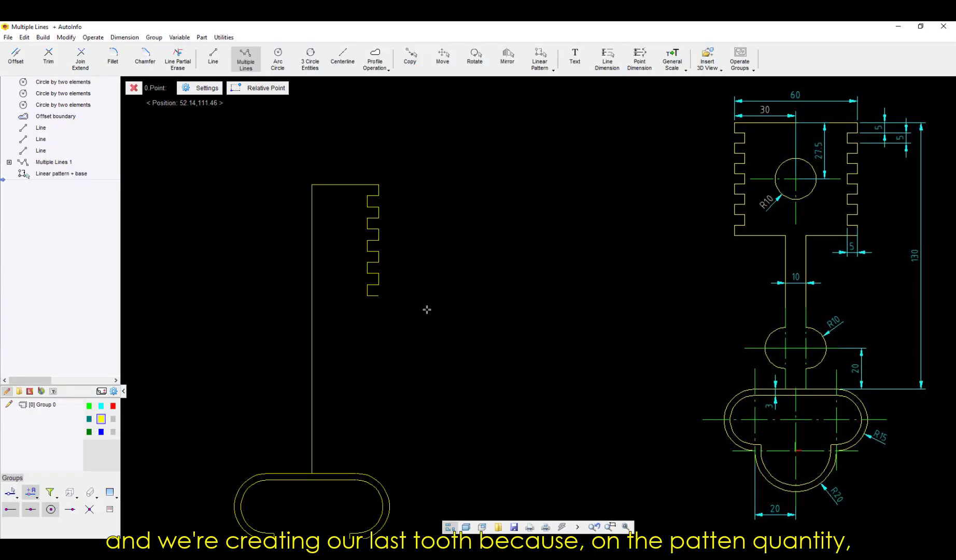
Draw the last tooth with Multiple Lines from the lowest notch's outer end, going 5 down and 25 inward toward the stem.
left_click(378, 297)
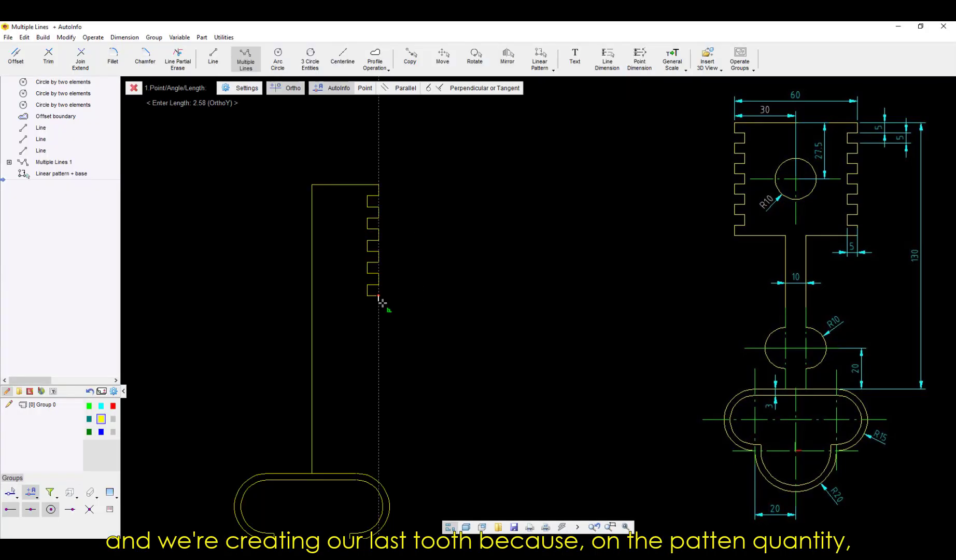
type("5")
key("Return")
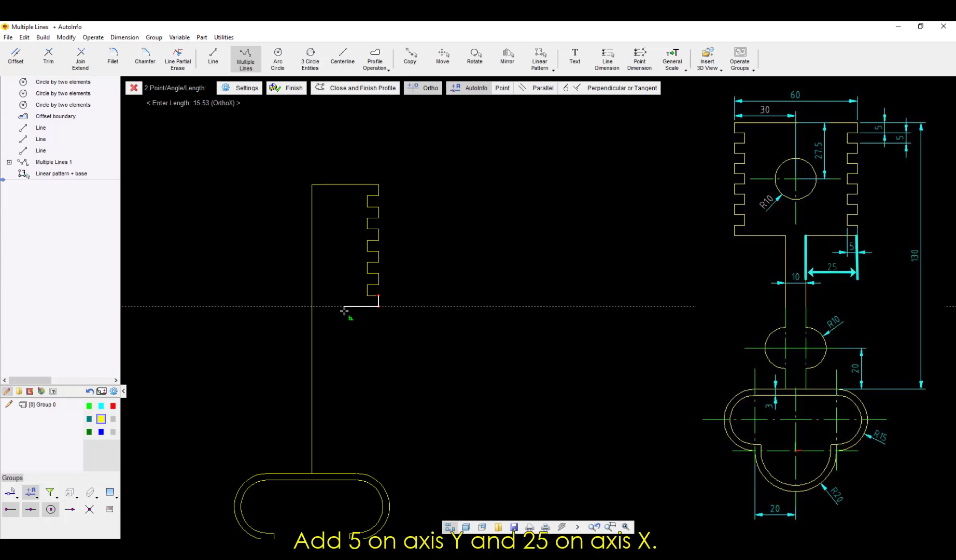
type("25")
key("Return")
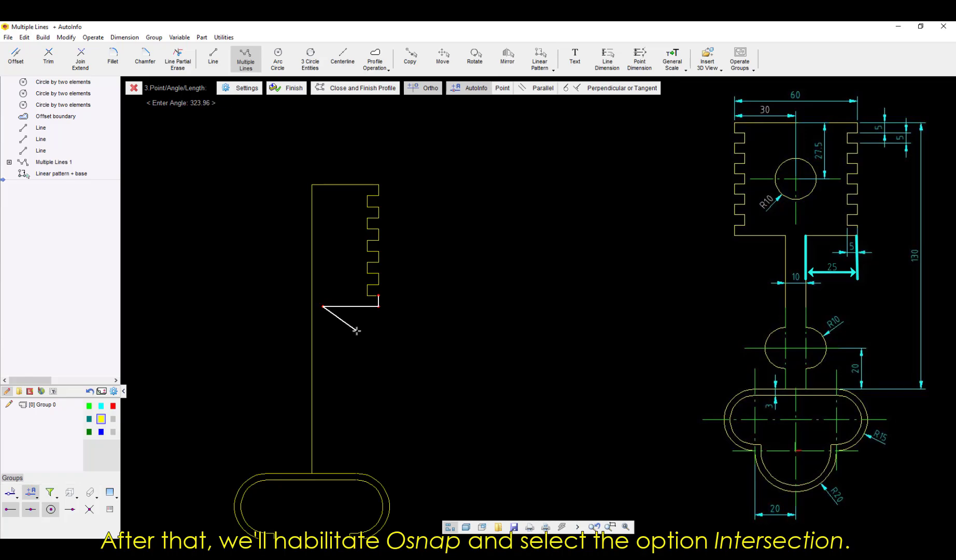
Extend the chain down the stem's right side to the base's top edge using the Intersection snap, and finish the profile.
middle_click_drag(354, 364, 348, 315)
right_click(347, 315)
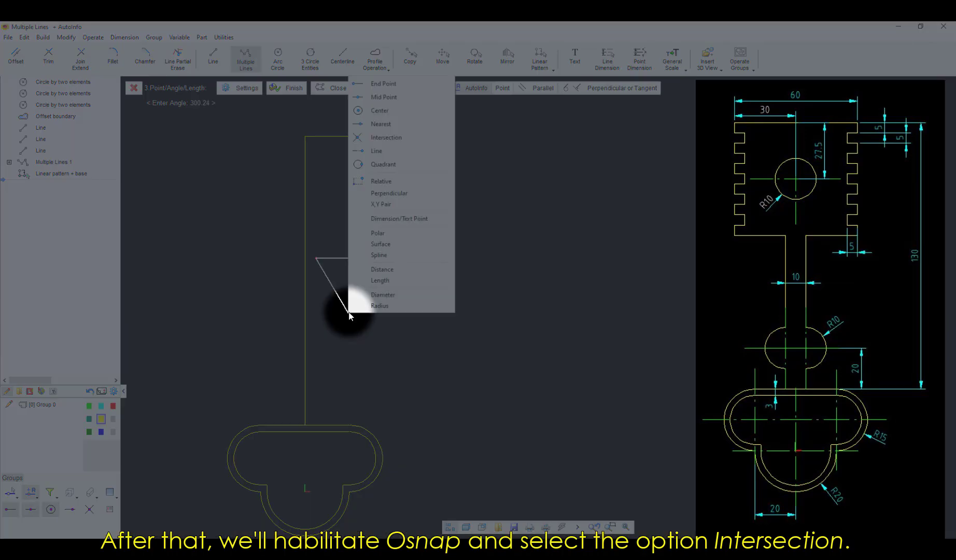
left_click(385, 137)
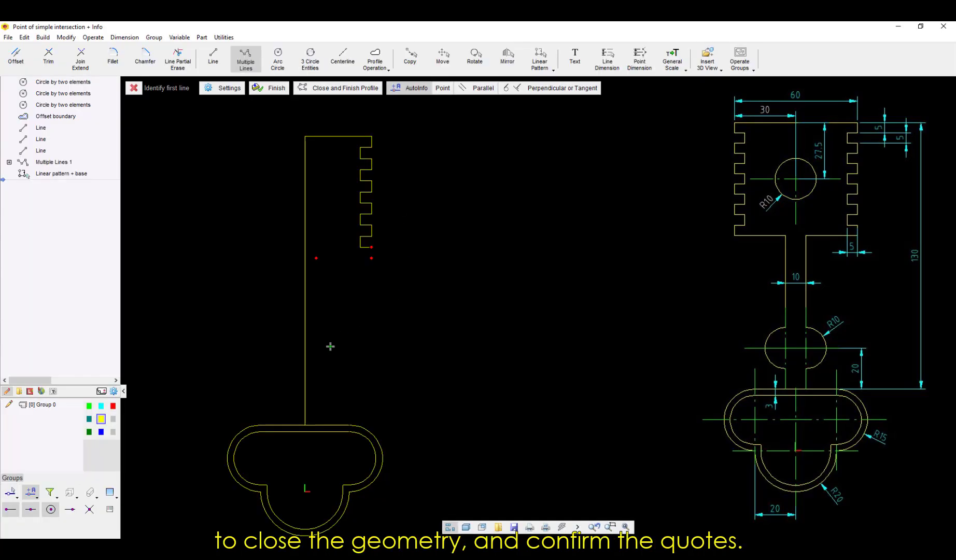
left_click(326, 417)
left_click(326, 419)
left_click(329, 418)
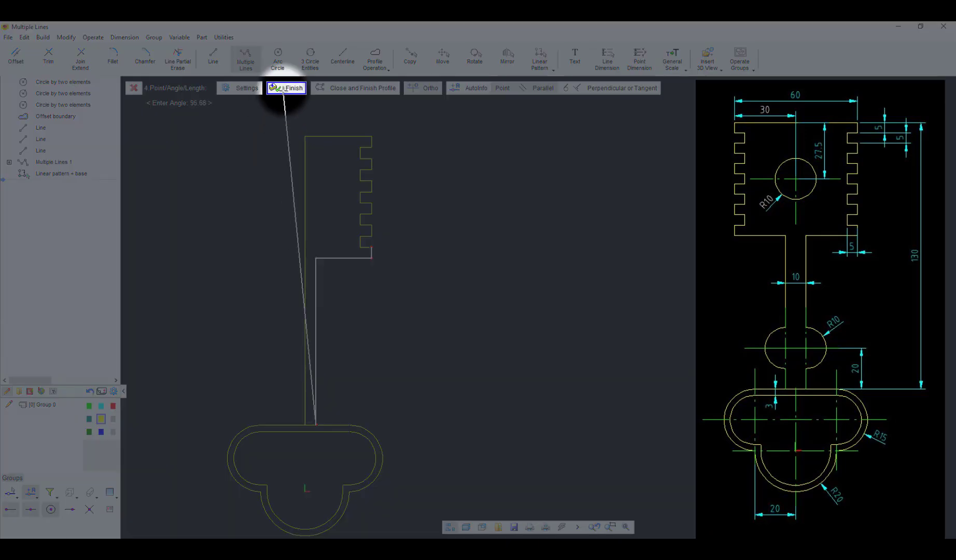
left_click(285, 89)
Draw a circle of about 14.6 radius on the stem, positioned relative to the stem's lower right corner with X distance 0.
middle_click_drag(453, 280, 452, 283)
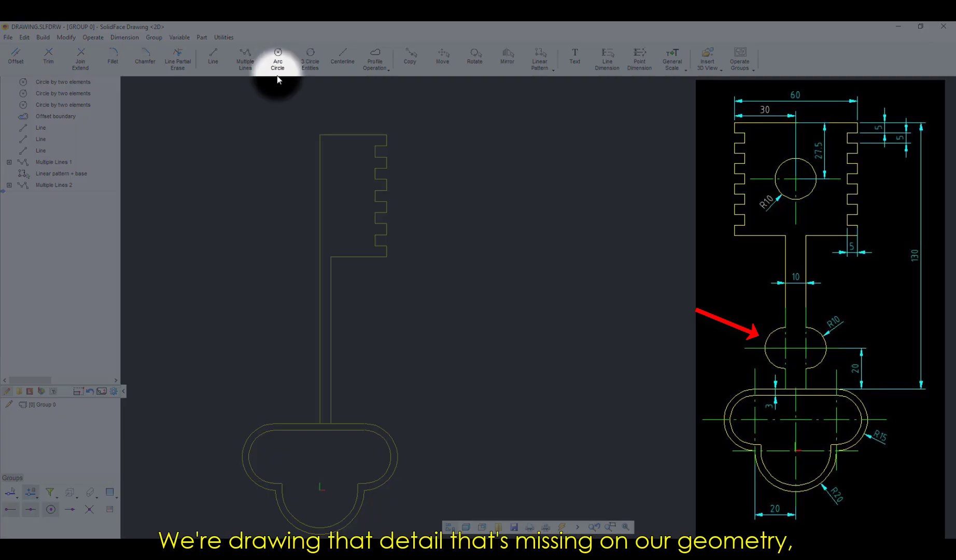
left_click(278, 61)
middle_click_drag(390, 342, 347, 309)
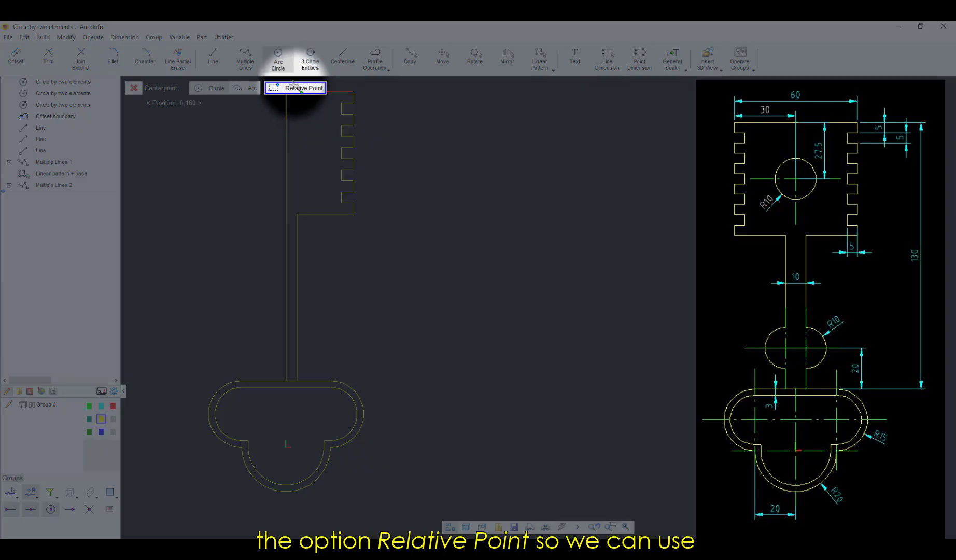
left_click(279, 87)
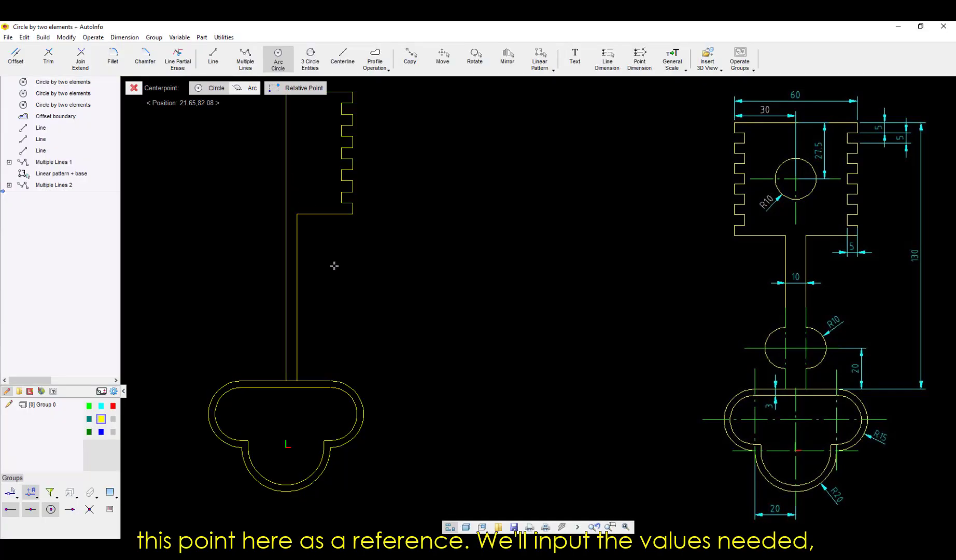
left_click(305, 370)
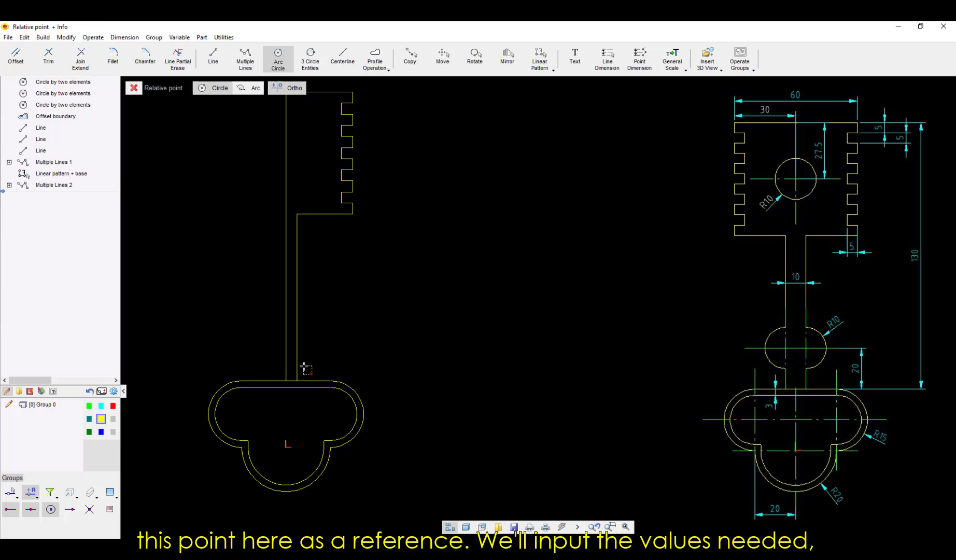
left_click(313, 342)
left_click(332, 368)
type("0")
key("Return")
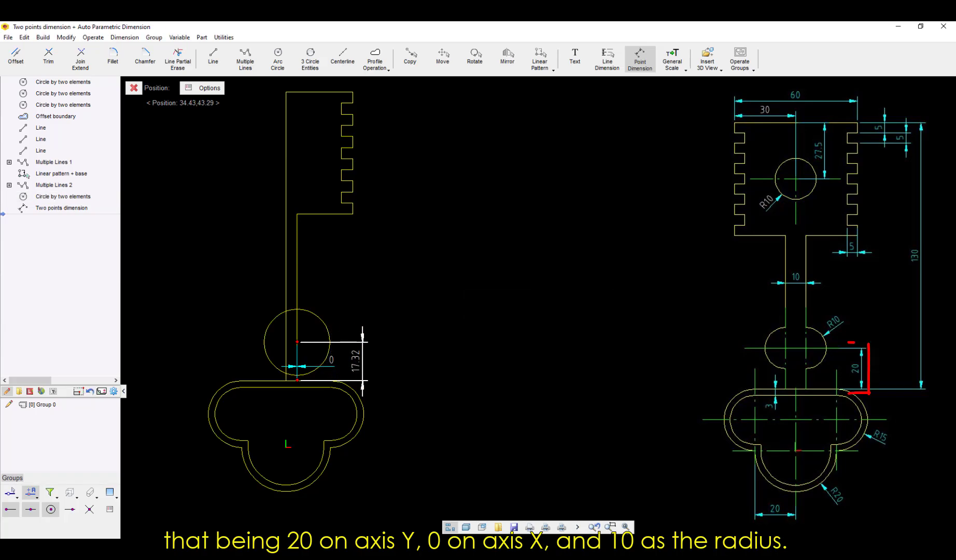
Set the stem circle's Y distance from the base's top edge to 20 and its radius to 10.
left_click(365, 363)
type("20")
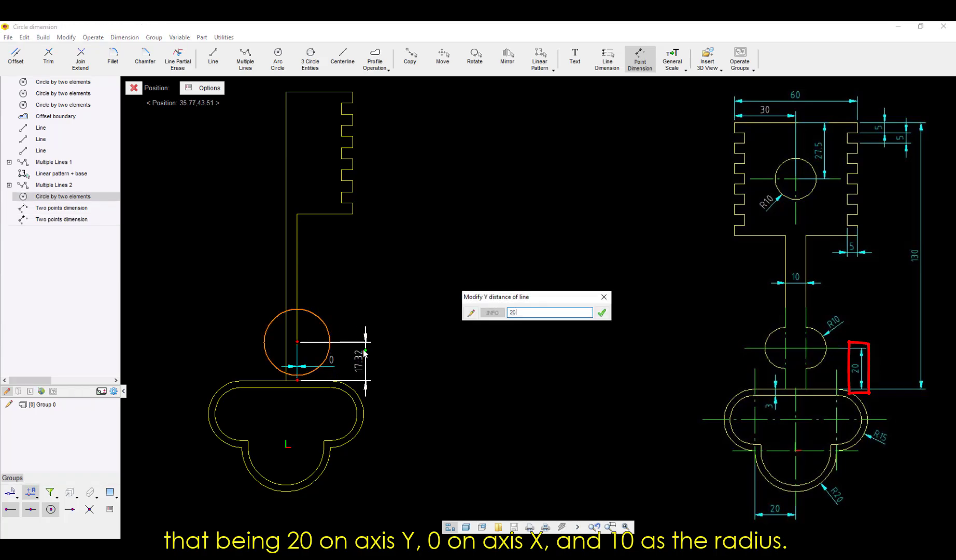
key("Return")
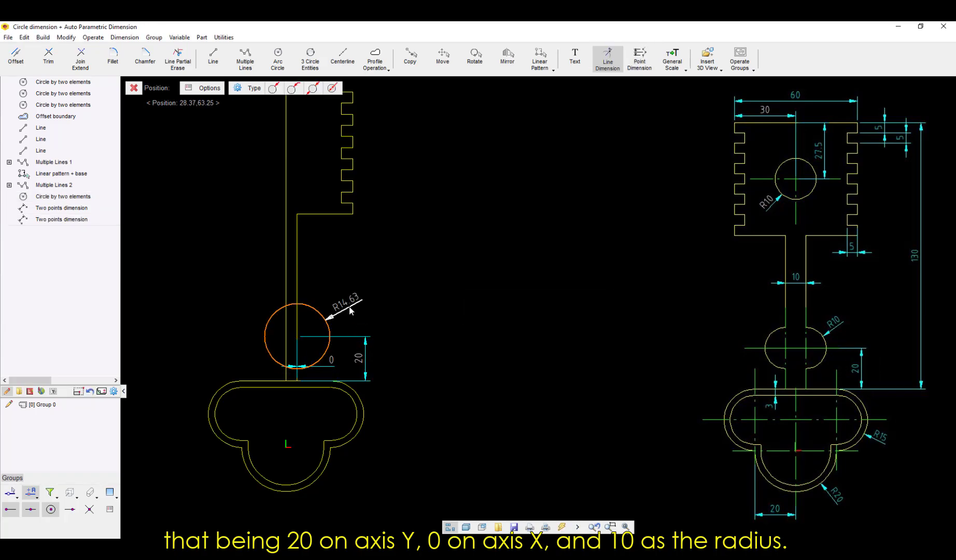
left_click(351, 310)
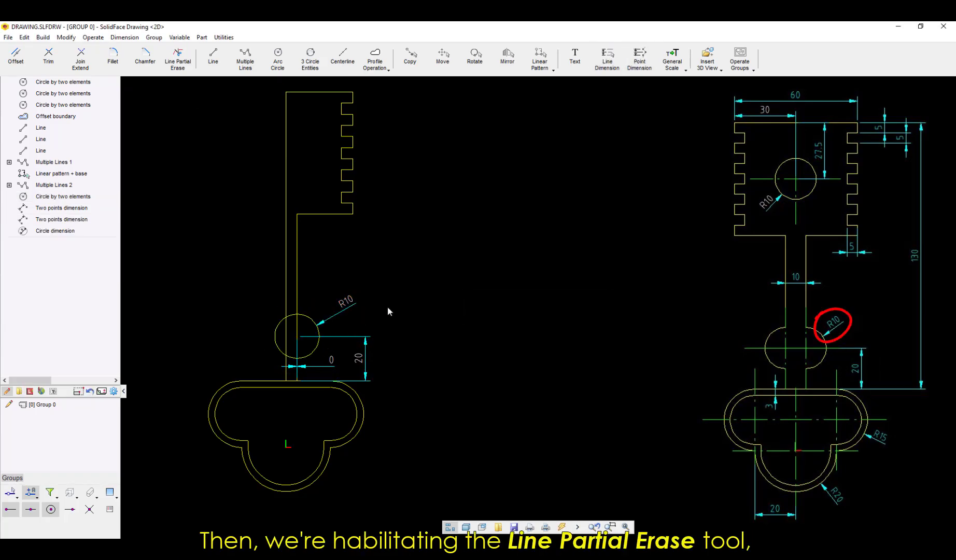
left_click(326, 362)
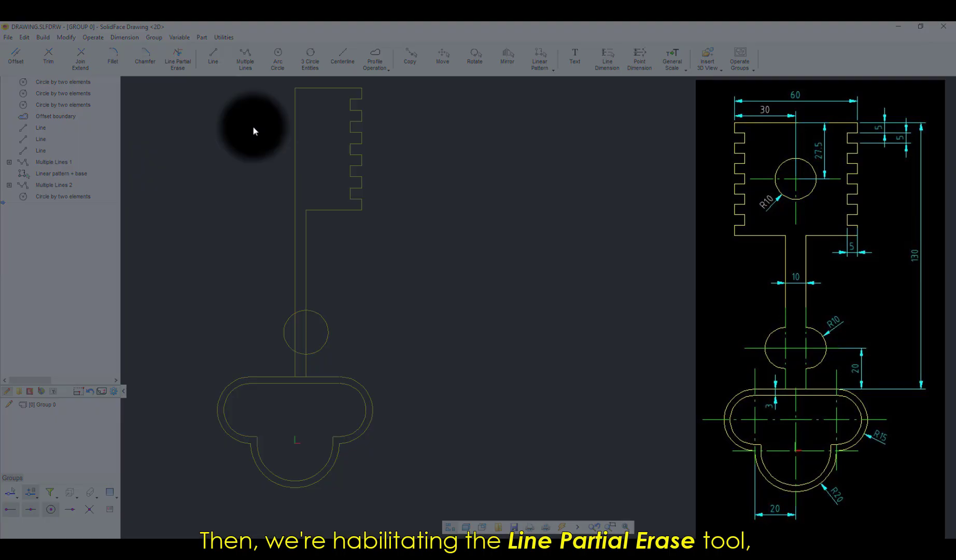
Erase the stem line inside the circle and the circle's arcs left of it with Line Partial Erase, leaving the right-hand arc.
left_click(178, 58)
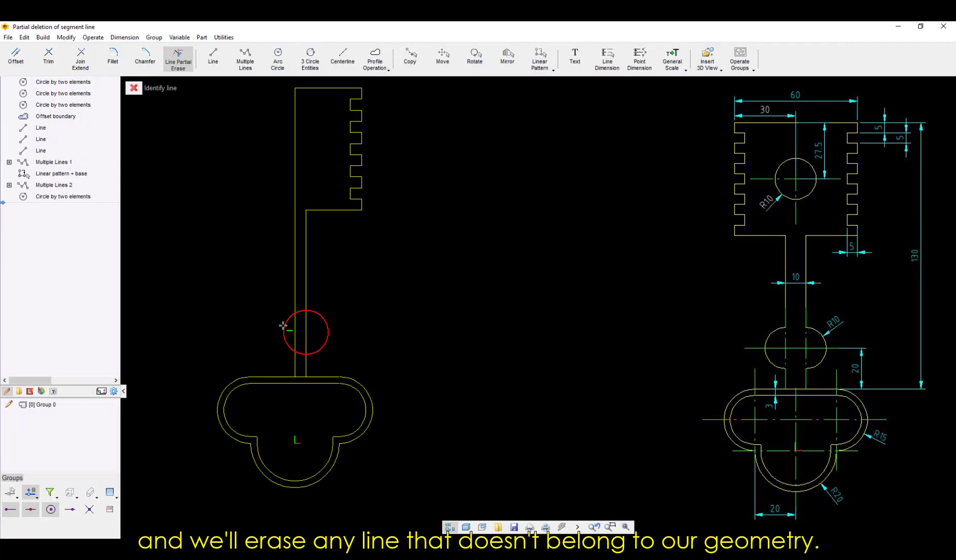
left_click(306, 330)
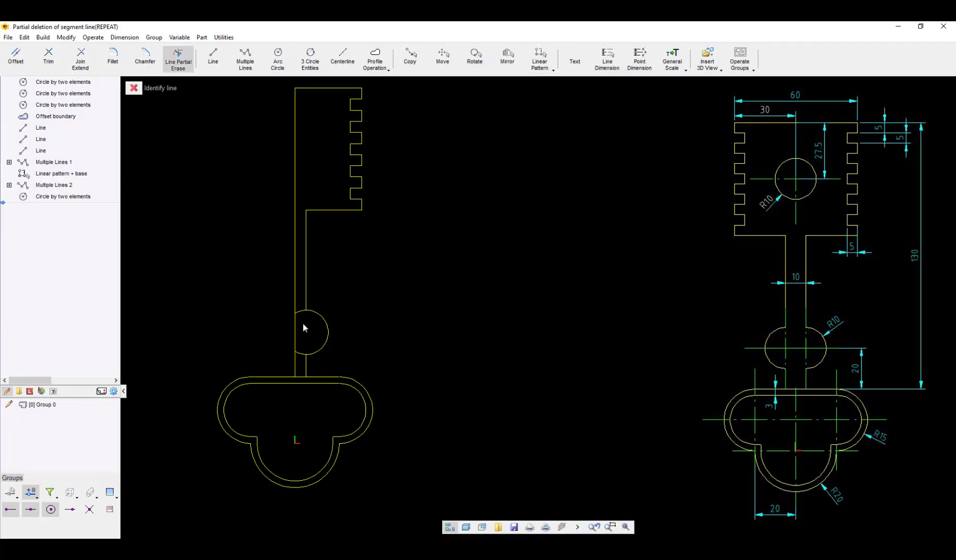
left_click(299, 355)
key("Escape")
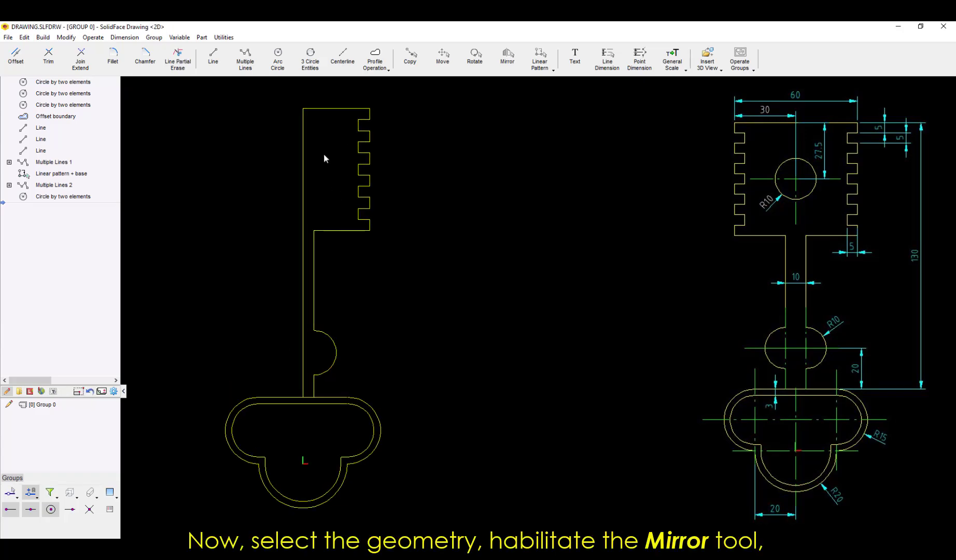
Mirror the right half of the head and stem about the vertical centre line, keeping the base, and delete that construction line.
left_click(295, 88)
left_click(419, 402)
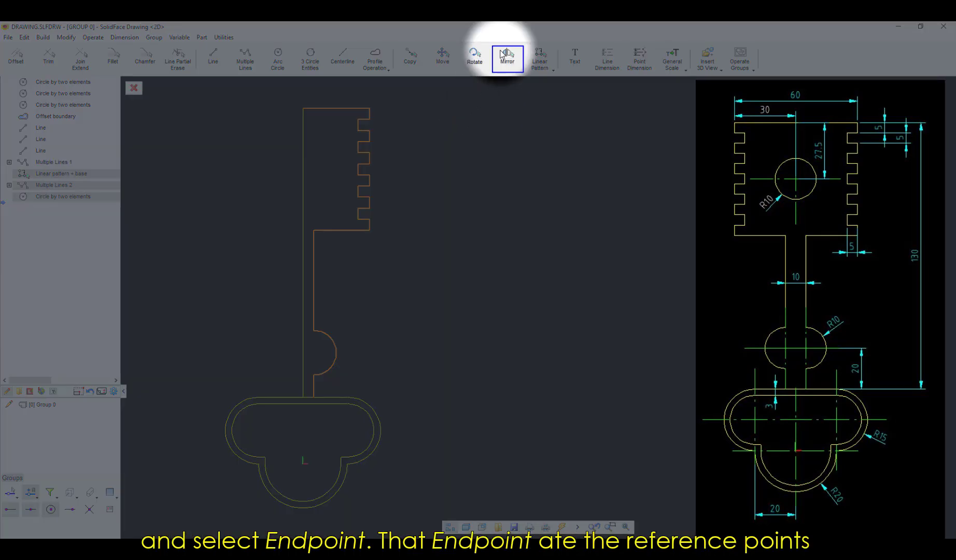
left_click(507, 56)
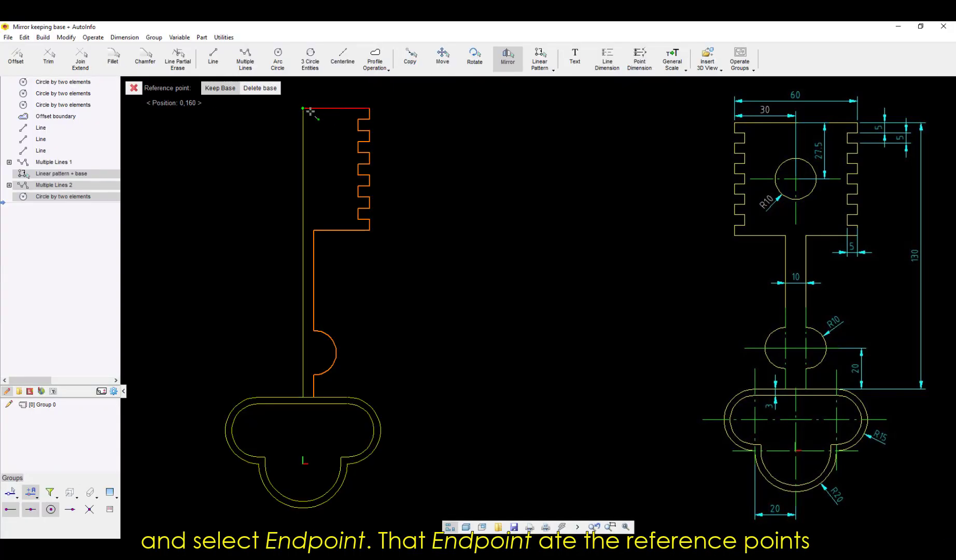
left_click(300, 384)
middle_click_drag(371, 322, 390, 333)
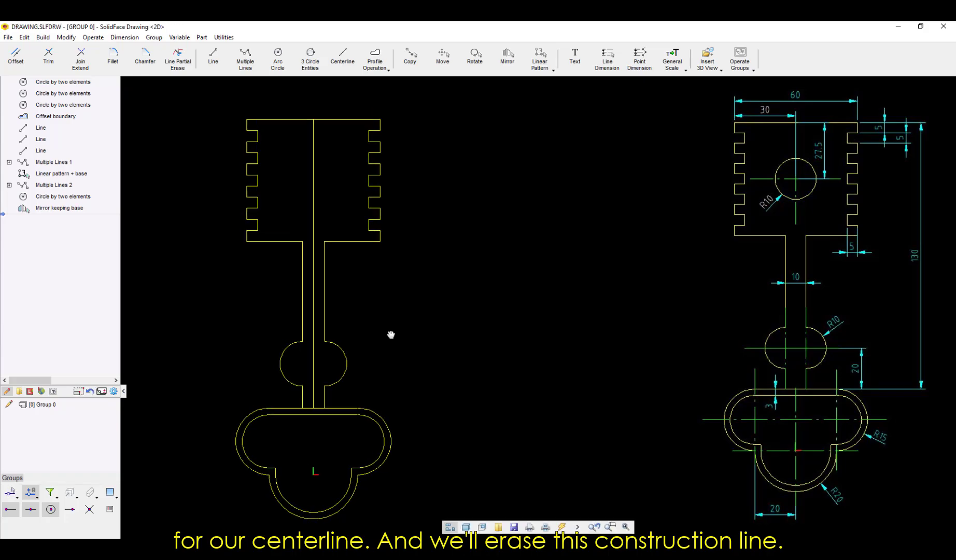
left_click(314, 200)
key("Delete")
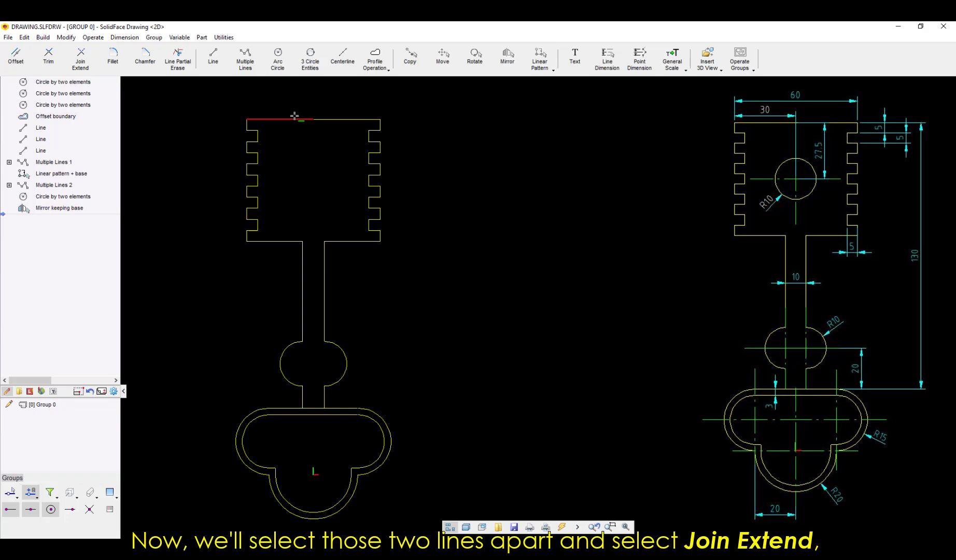
Join the two collinear halves of the head's top edge into one line with Join Extend.
left_click(294, 119)
left_click(323, 119)
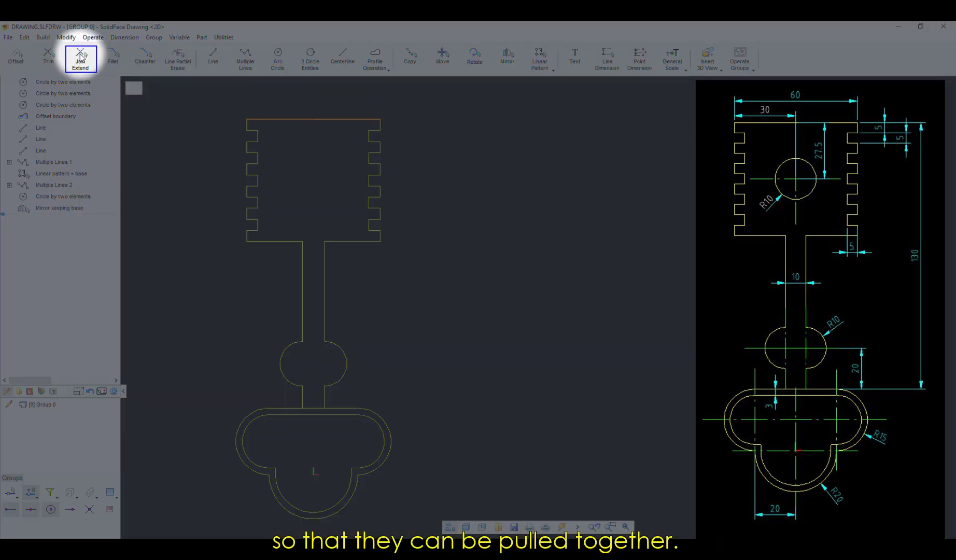
left_click(80, 56)
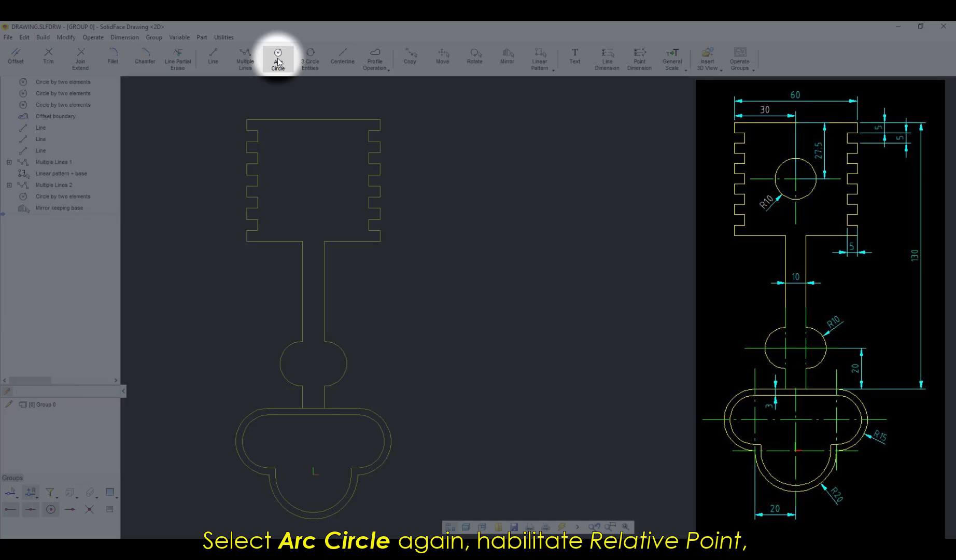
Draw a circle inside the head relative to its upper left corner, about 25.7 below the top edge, with X distance 30.
left_click(278, 57)
left_click(299, 88)
left_click(265, 125)
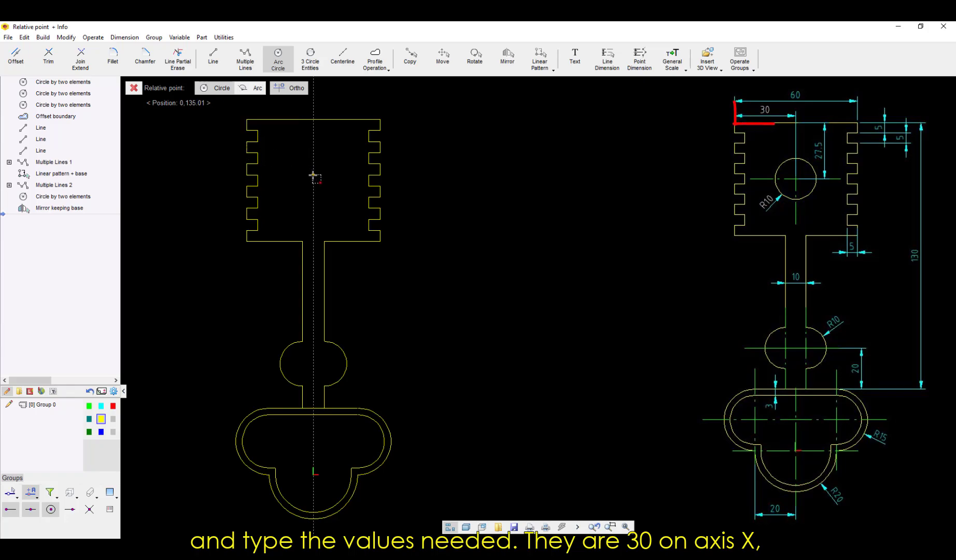
left_click(313, 175)
left_click(335, 154)
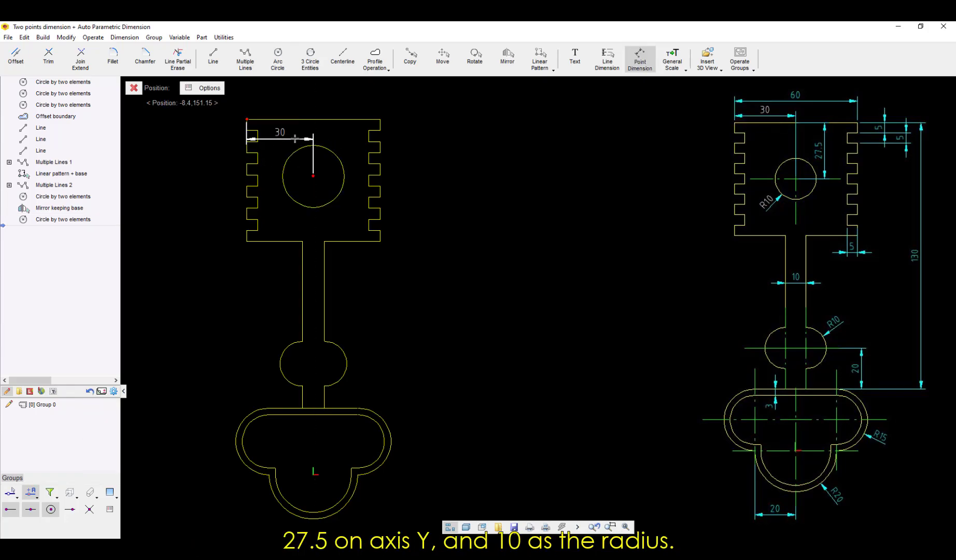
left_click(294, 140)
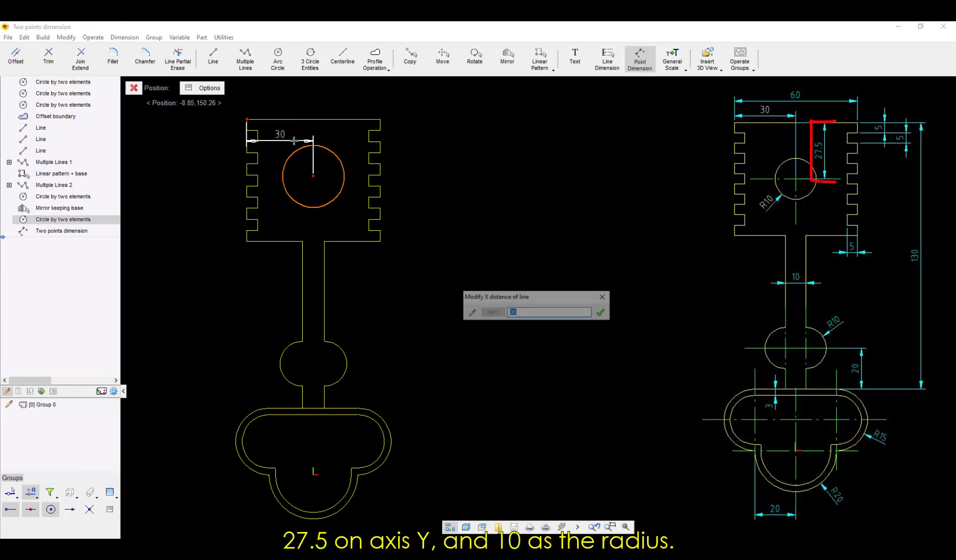
key("Return")
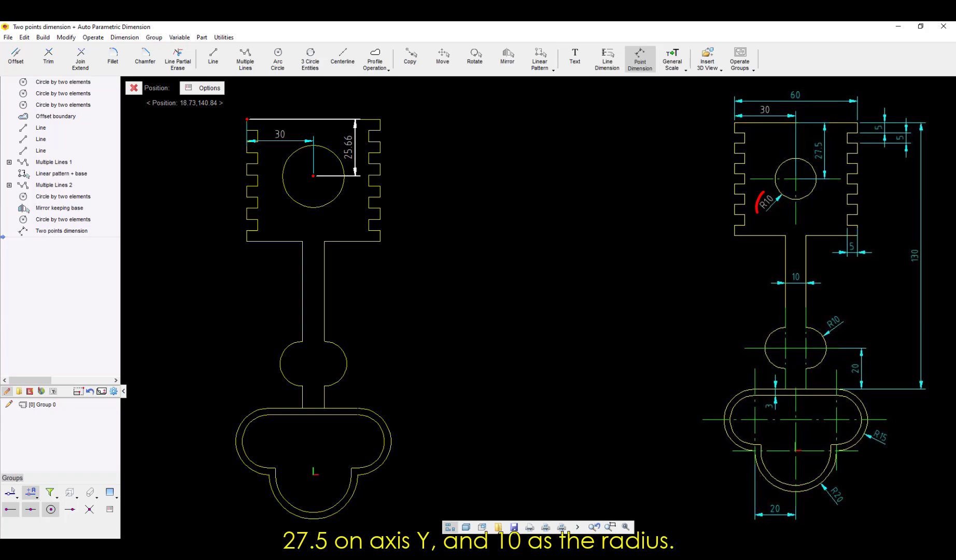
Set the head circle's Y distance from the top edge to 27.5 and its radius to 10.
left_click(355, 155)
type("27.5")
key("Return")
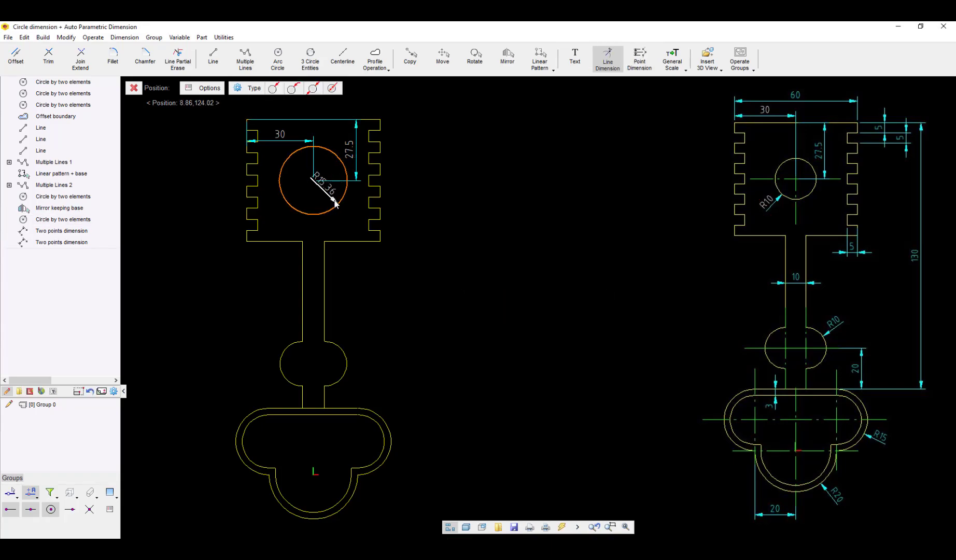
left_click(296, 202)
type("10")
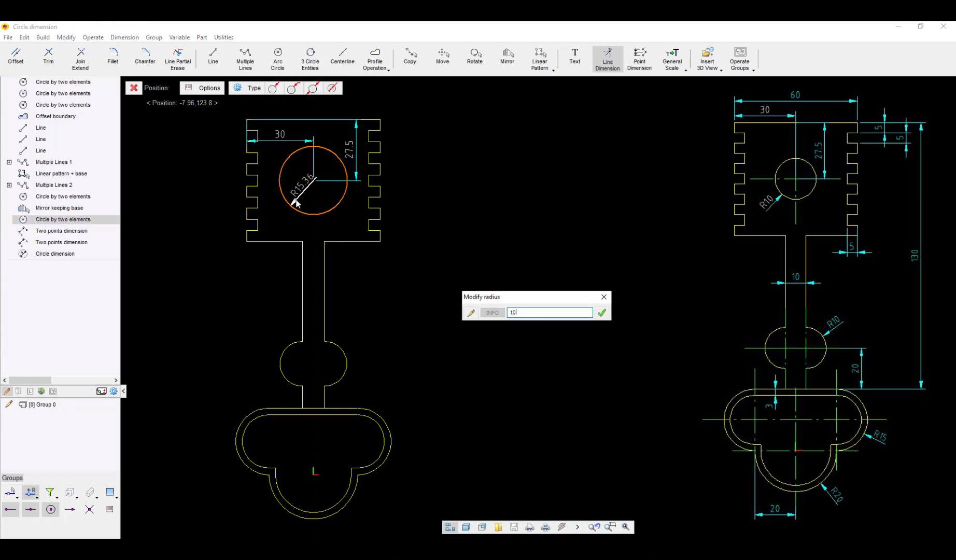
key("Return")
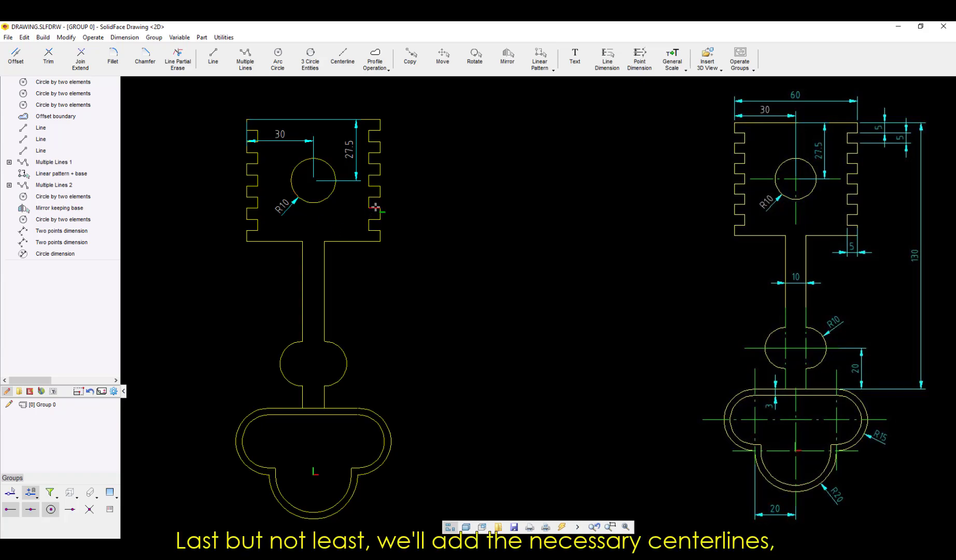
Add centrelines through the head circle, the stem boss and the arcs of the base.
left_click(343, 63)
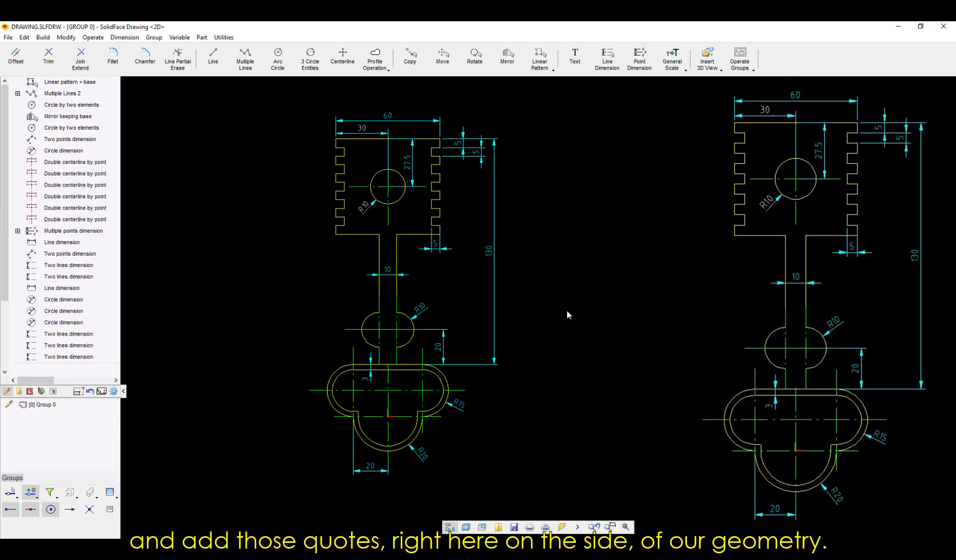